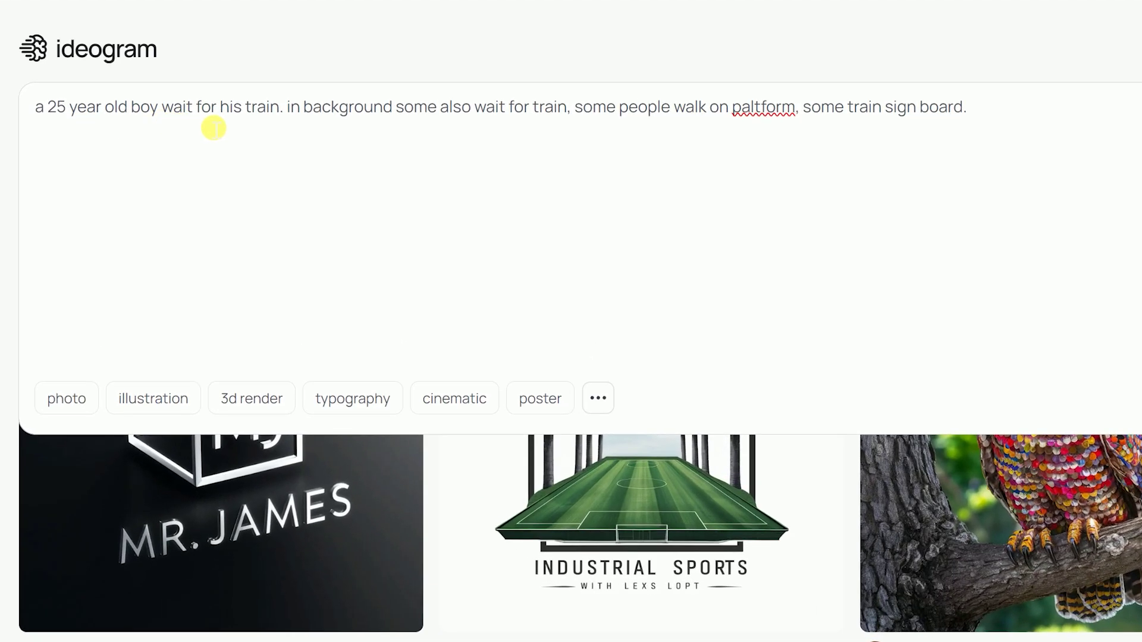
drag(143, 115, 595, 119)
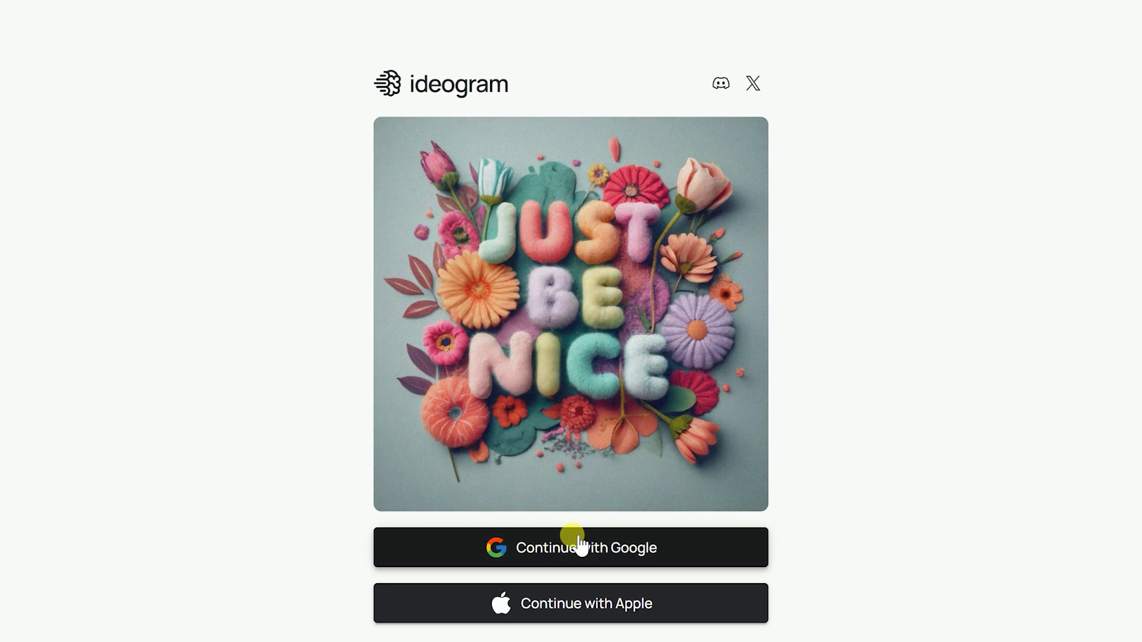
Sign in with the How to Junction Google account and accept the Terms of Service and Privacy Policy
click(612, 559)
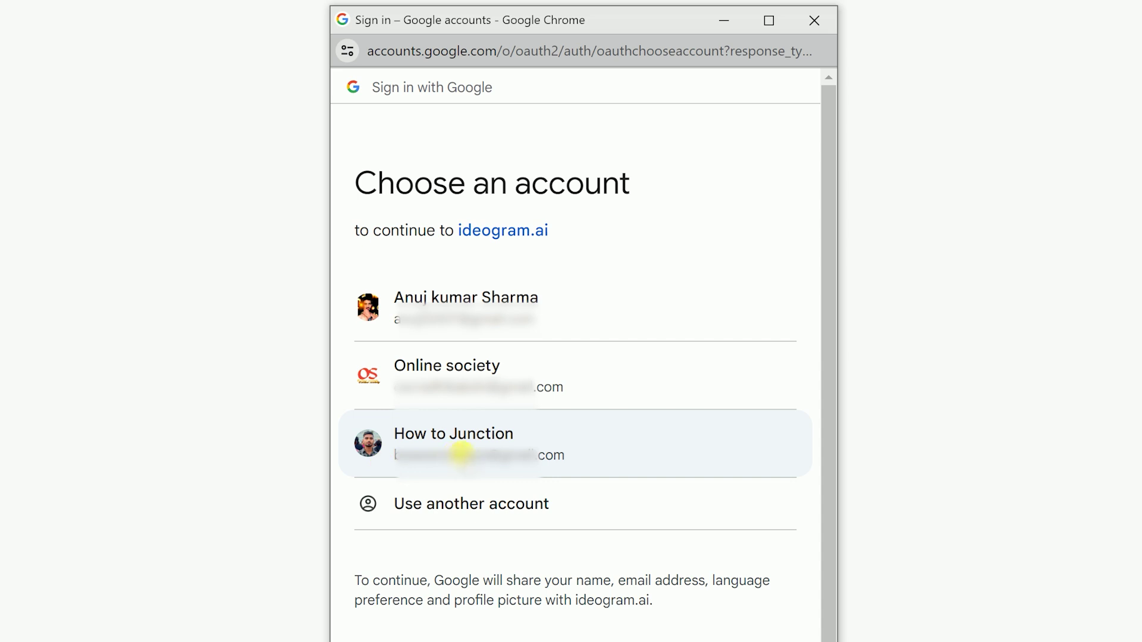
click(462, 454)
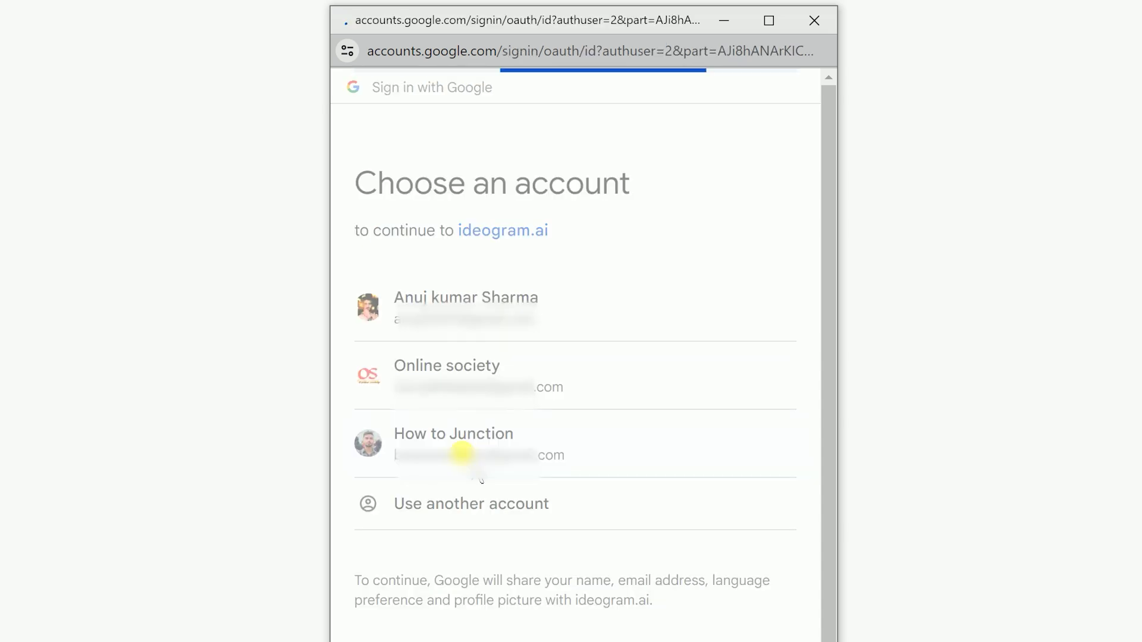
click(697, 436)
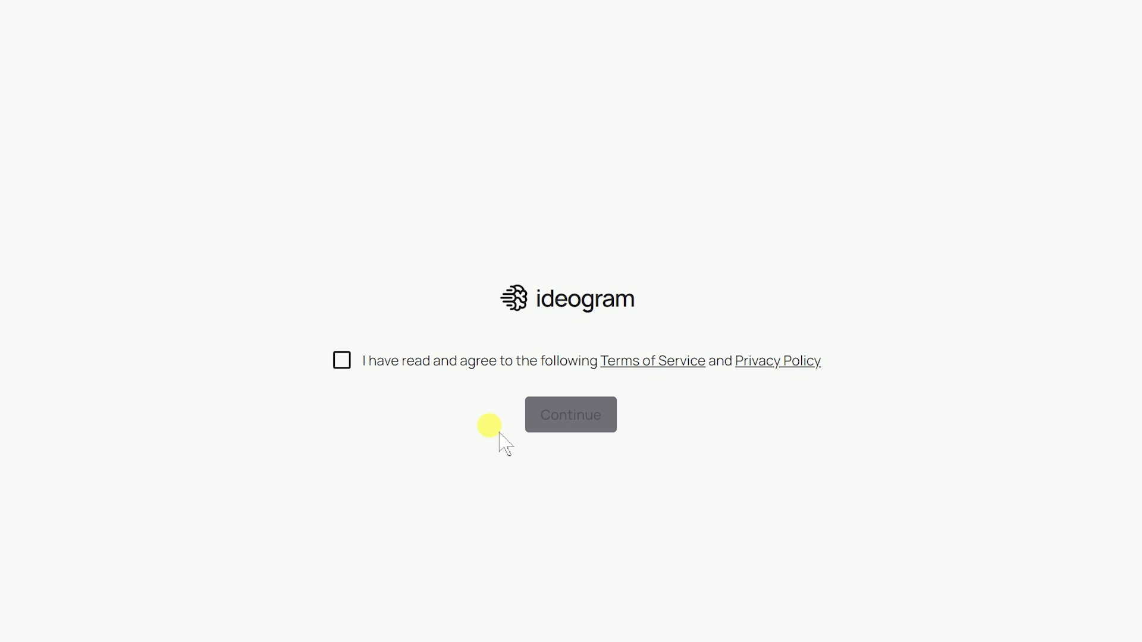
click(341, 359)
click(556, 415)
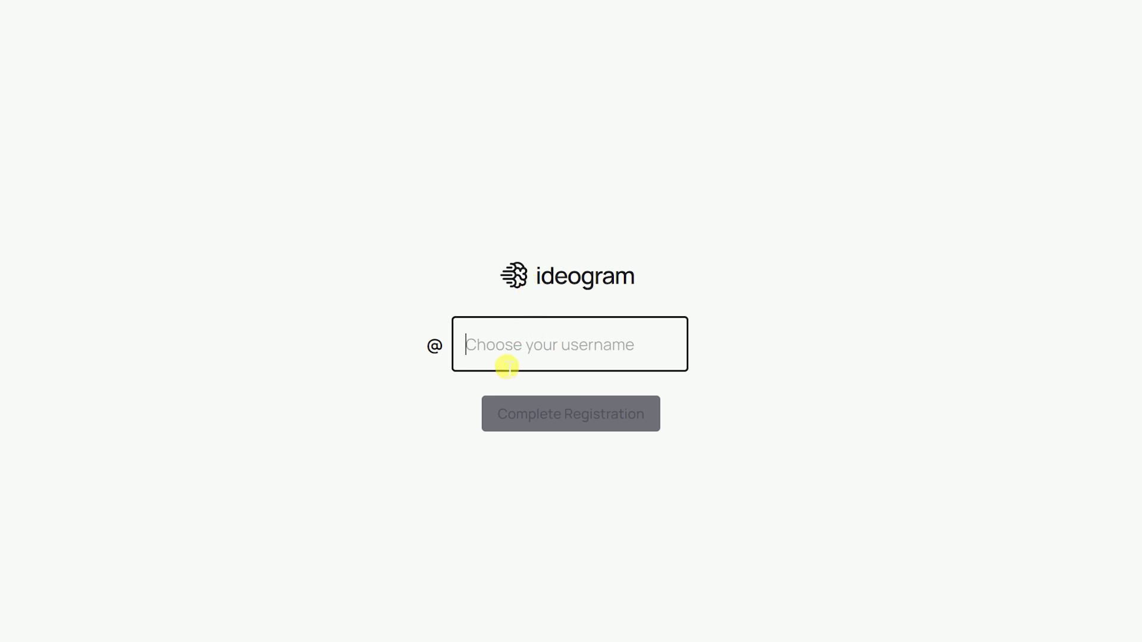
Enter a username for the new account
text(bo)
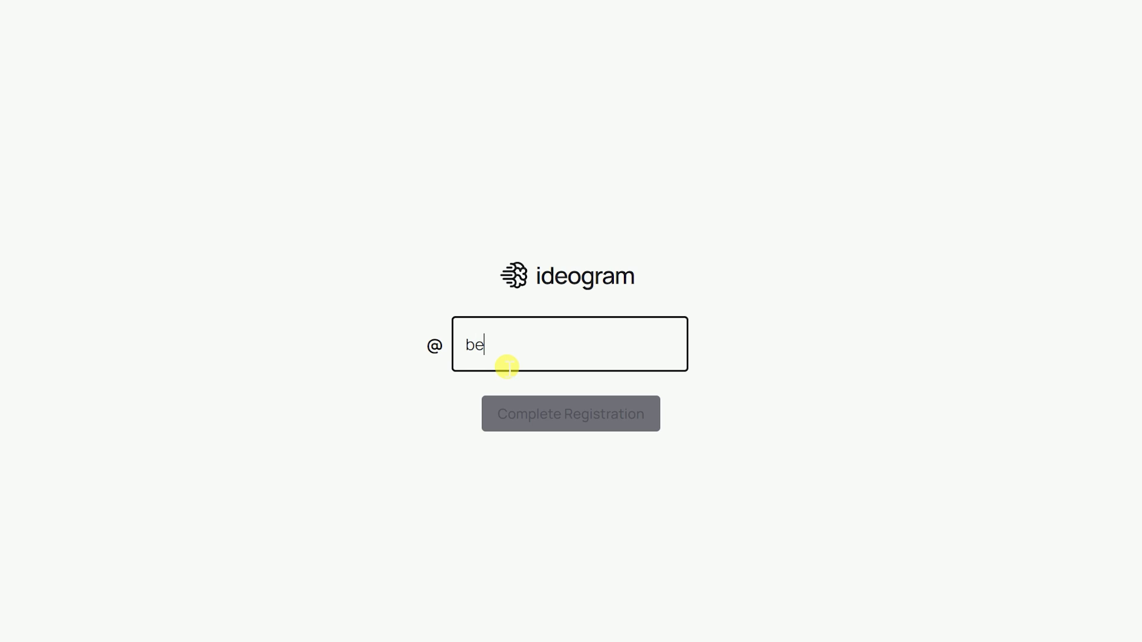
key(BackSpace)
key(BackSpace)
text(anujsharmabdn)
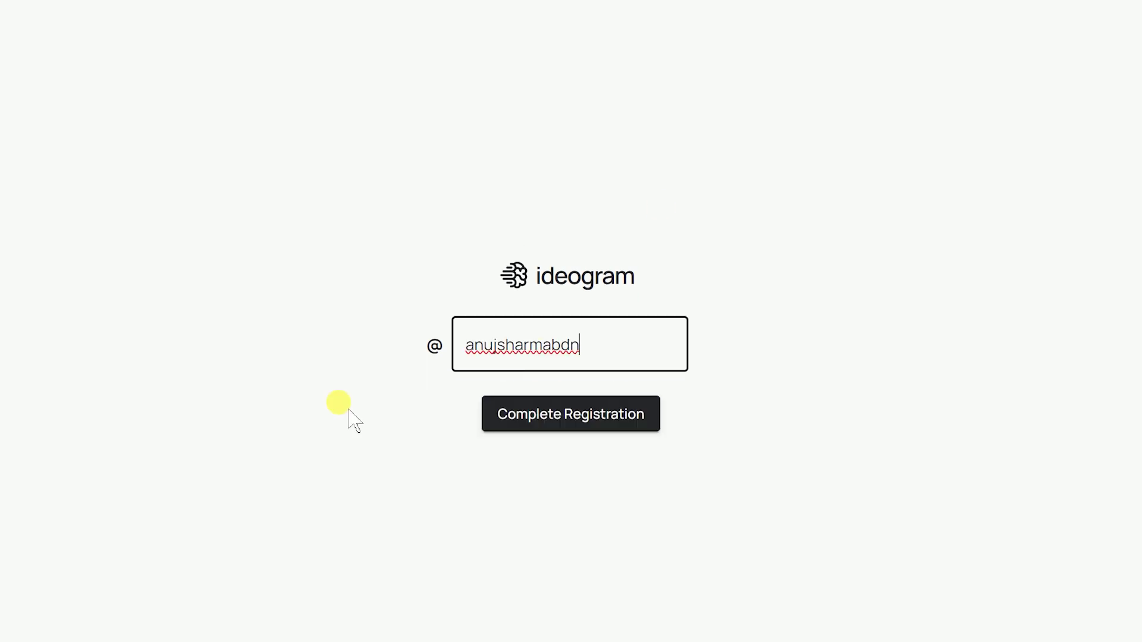
drag(607, 345, 457, 348)
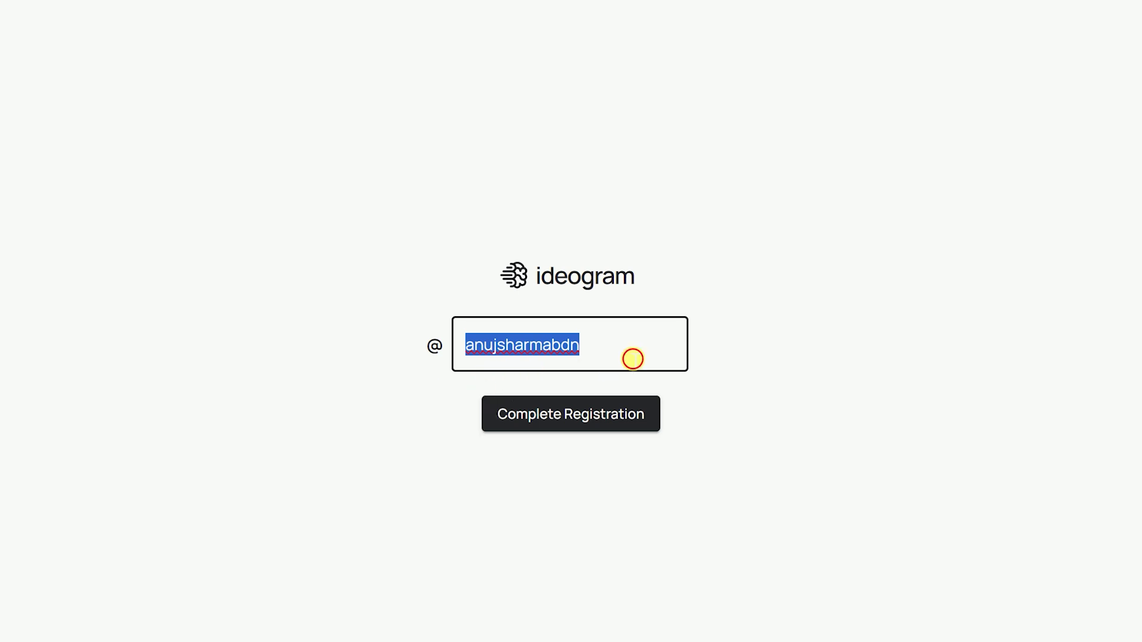
Change the ending of the username to a different variant and complete the registration
click(633, 360)
key(BackSpace)
key(BackSpace)
key(BackSpace)
key(BackSpace)
key(BackSpace)
key(BackSpace)
key(BackSpace)
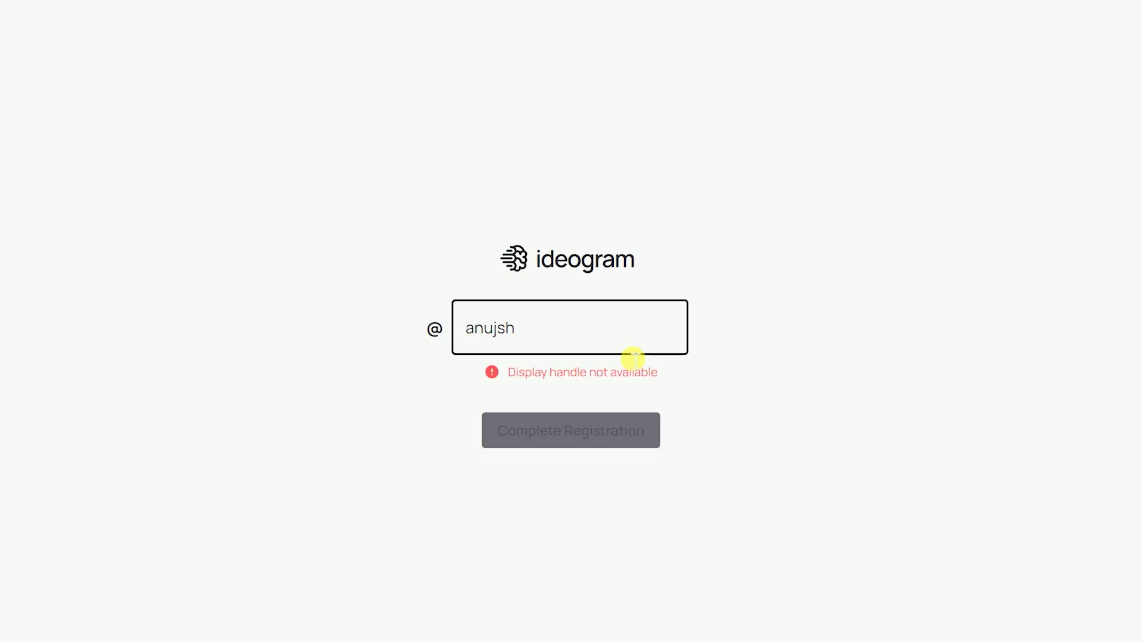
text(\)
key(BackSpace)
text(armadn)
click(602, 421)
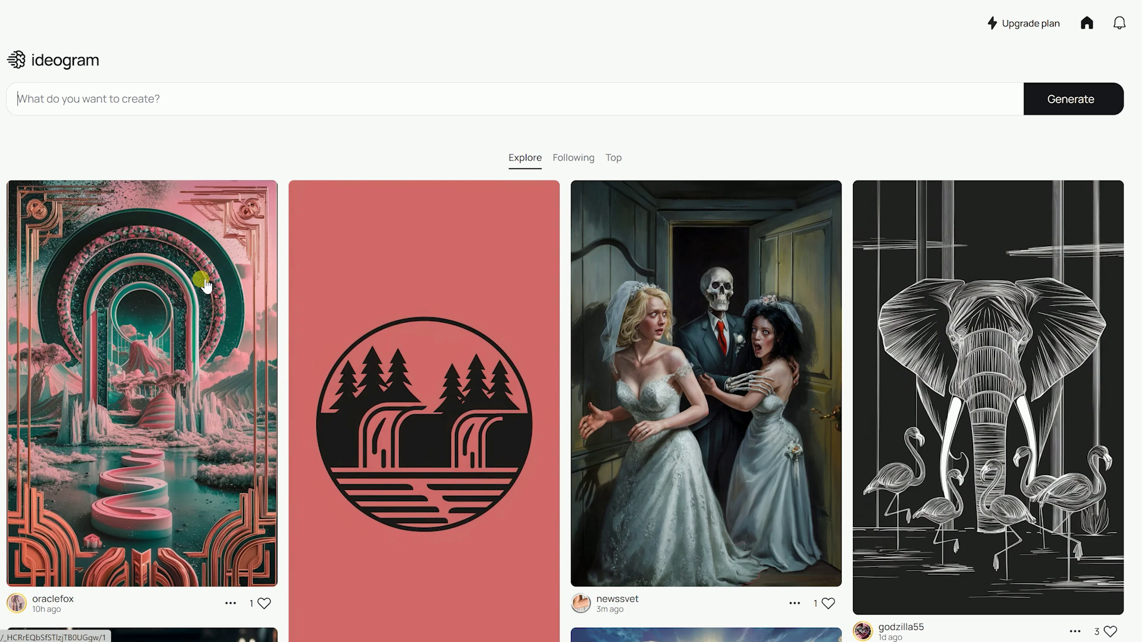
scroll(255, 314, down, 3)
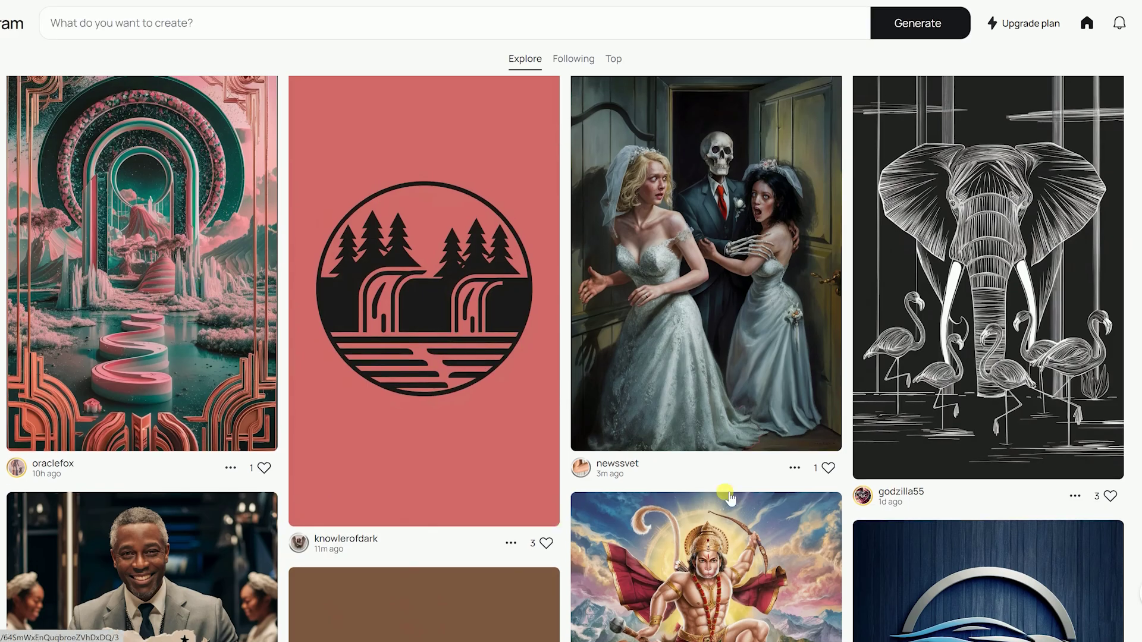
scroll(339, 405, down, 1)
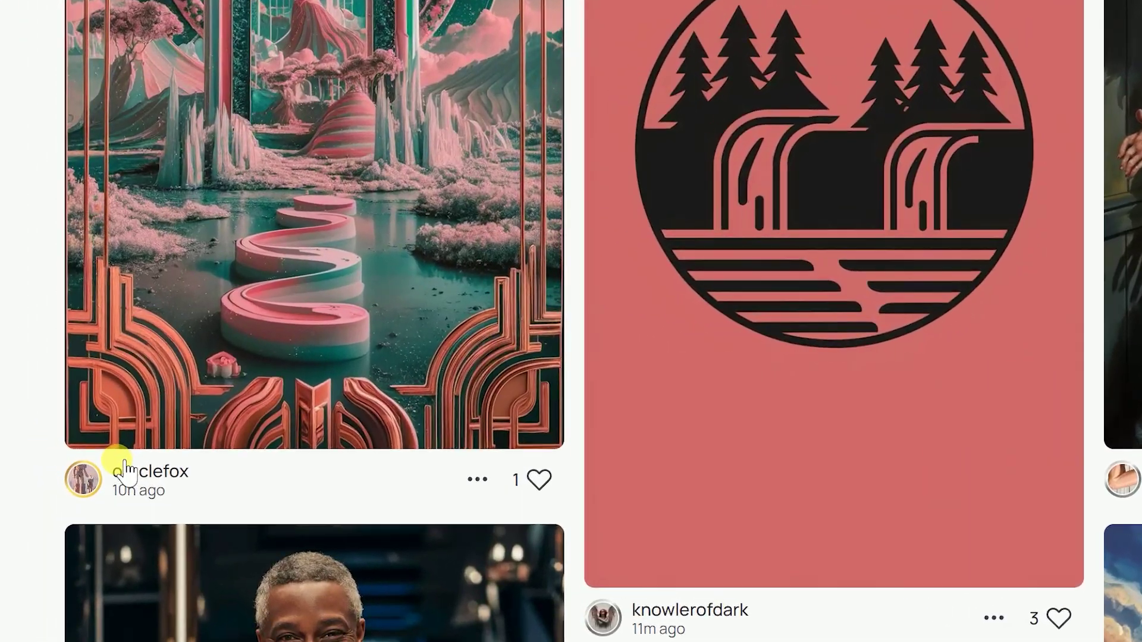
click(31, 395)
mouse_move(113, 468)
mouse_down()
mouse_move(223, 495)
mouse_move(209, 487)
mouse_up()
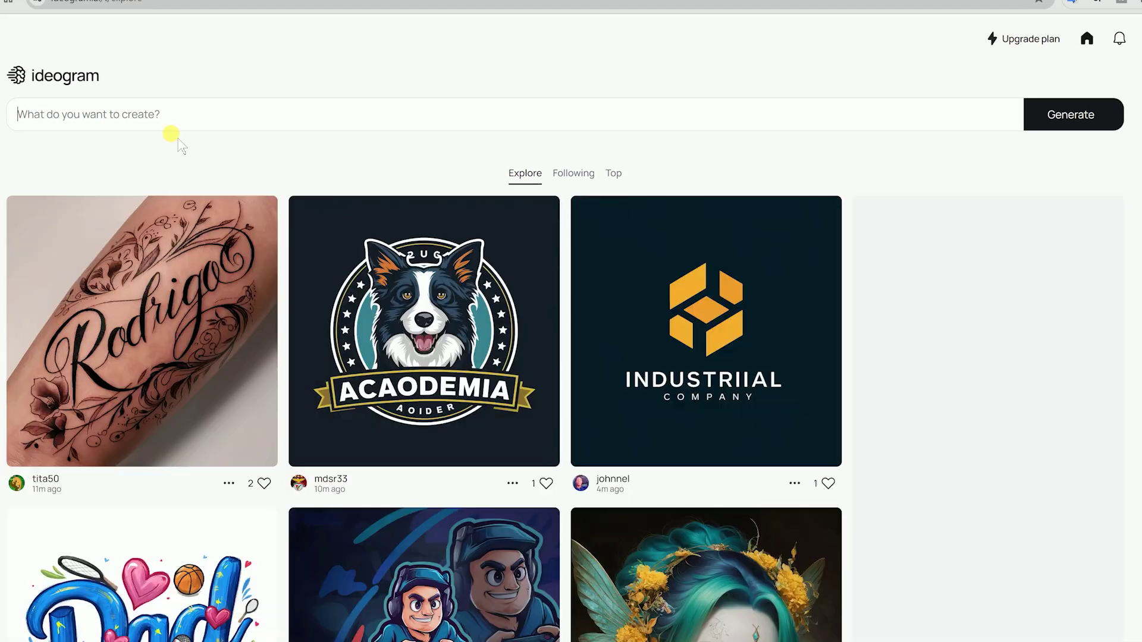
Enter the prompt "a 25 year old boy wait for his train. in background some also wait for train, some people walk on paltform, some train sign board."
click(151, 117)
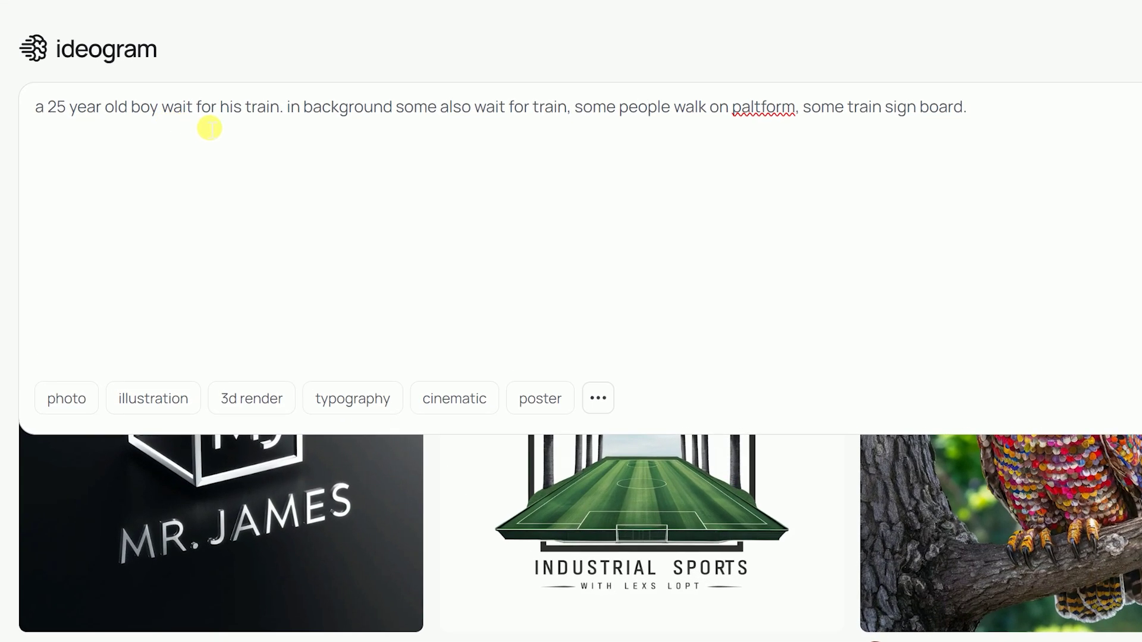
drag(142, 110, 953, 121)
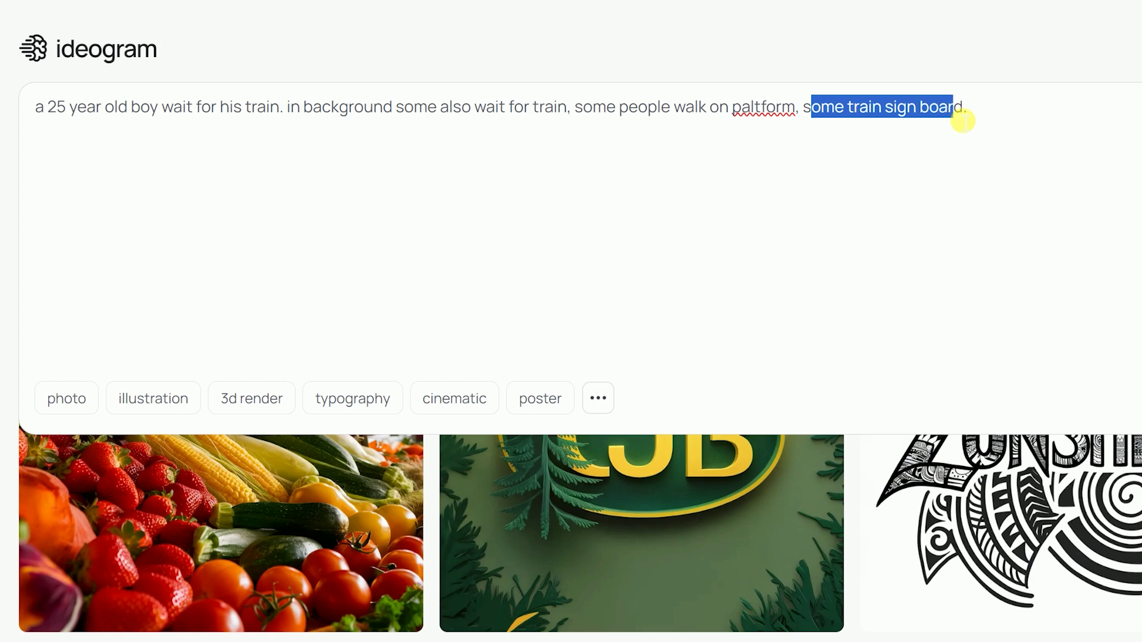
click(963, 120)
triple_click(169, 115)
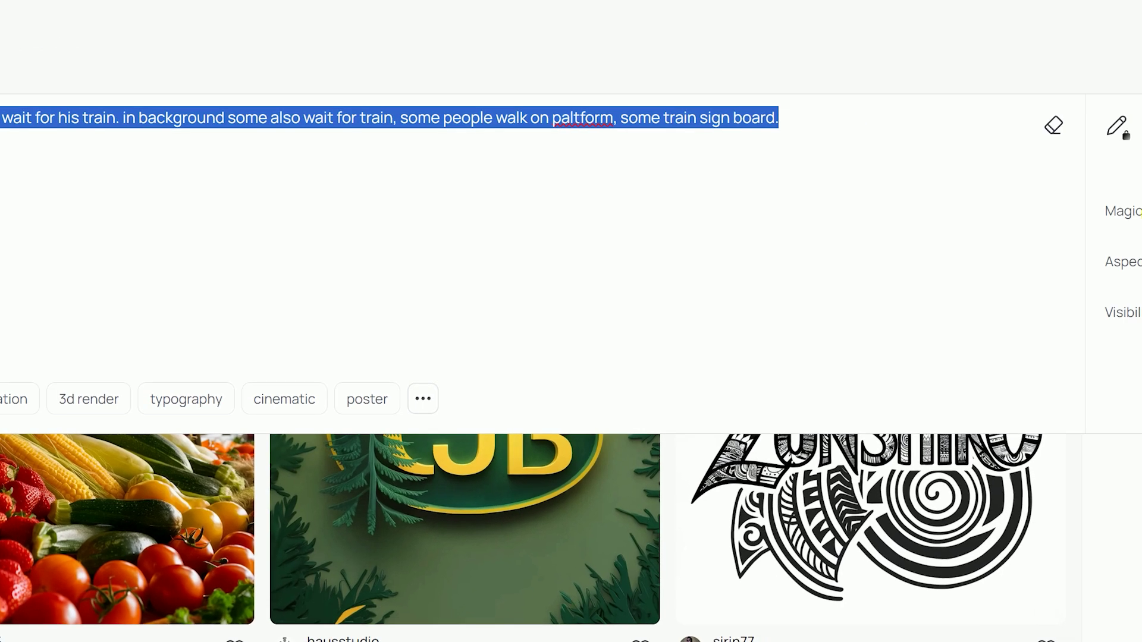
Set Magic Prompt to Auto and the aspect ratio to 16:9 for the image generation
mouse_move(794, 232)
click(864, 228)
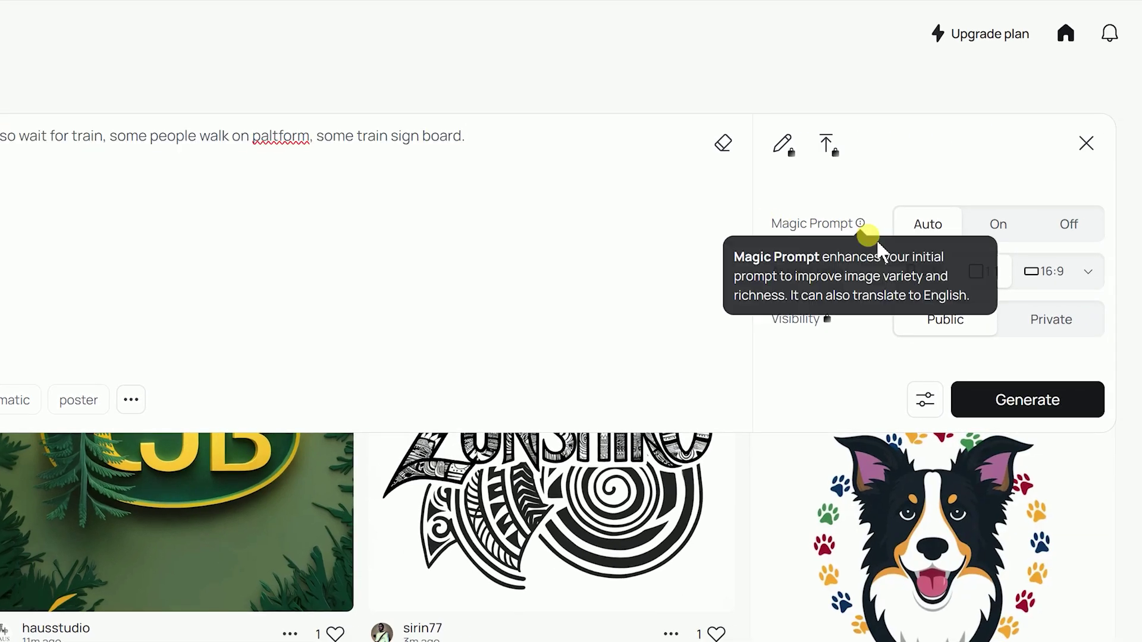
click(995, 229)
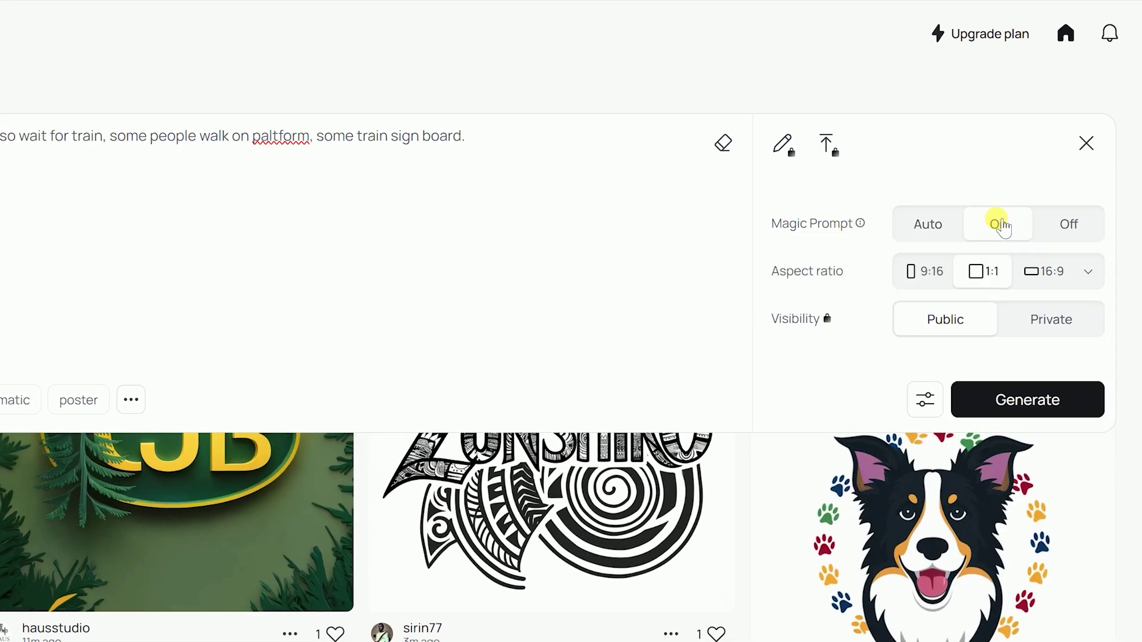
click(930, 226)
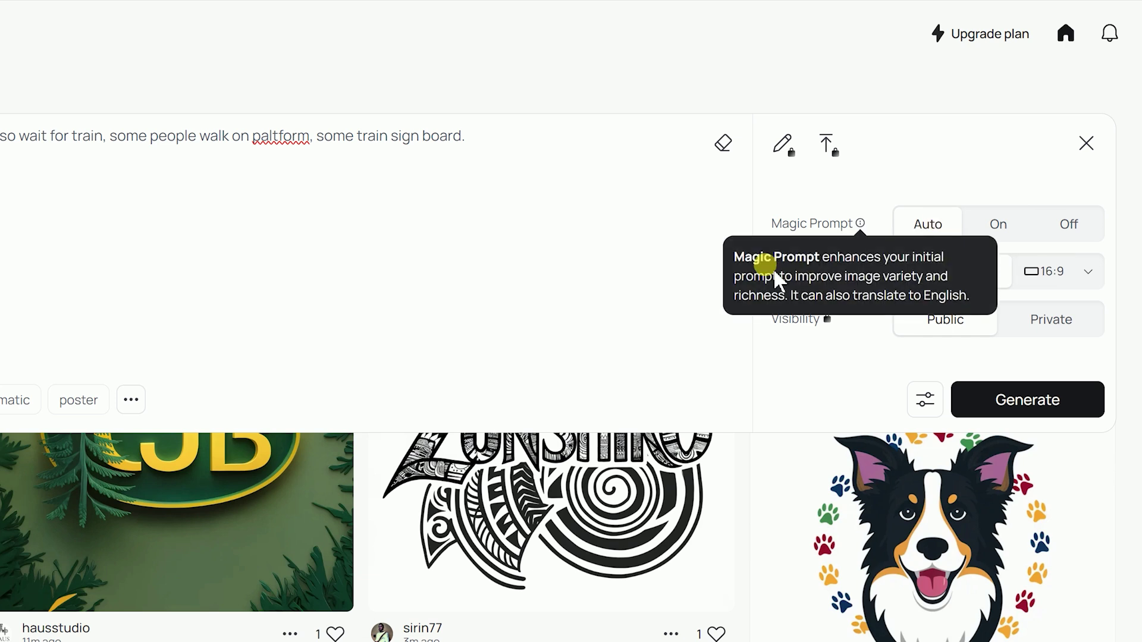
click(1003, 273)
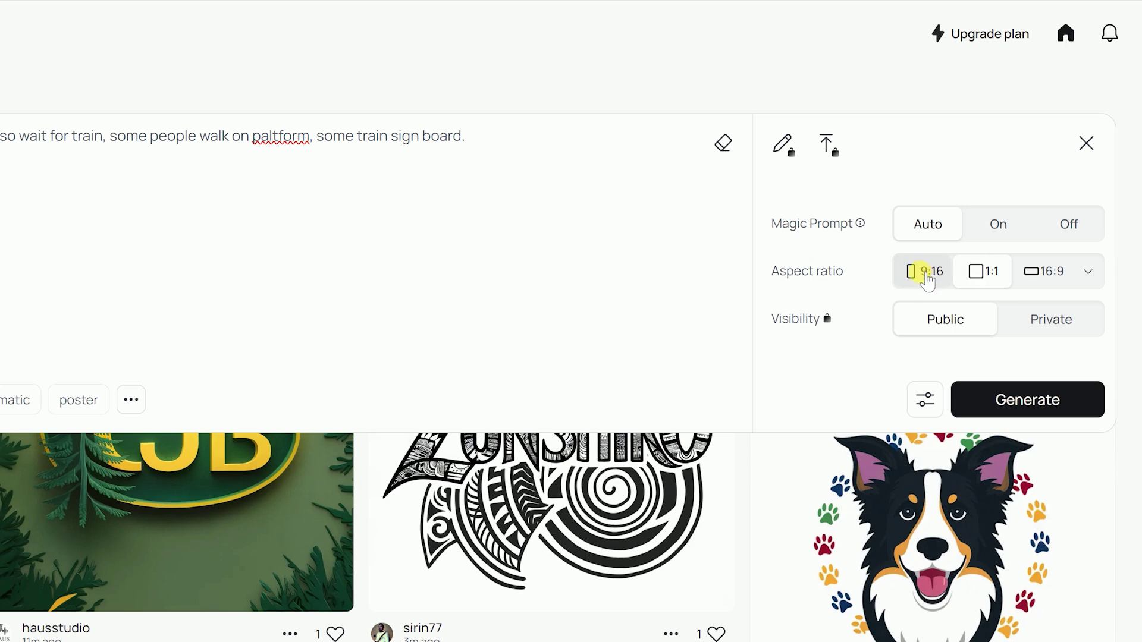
click(1048, 272)
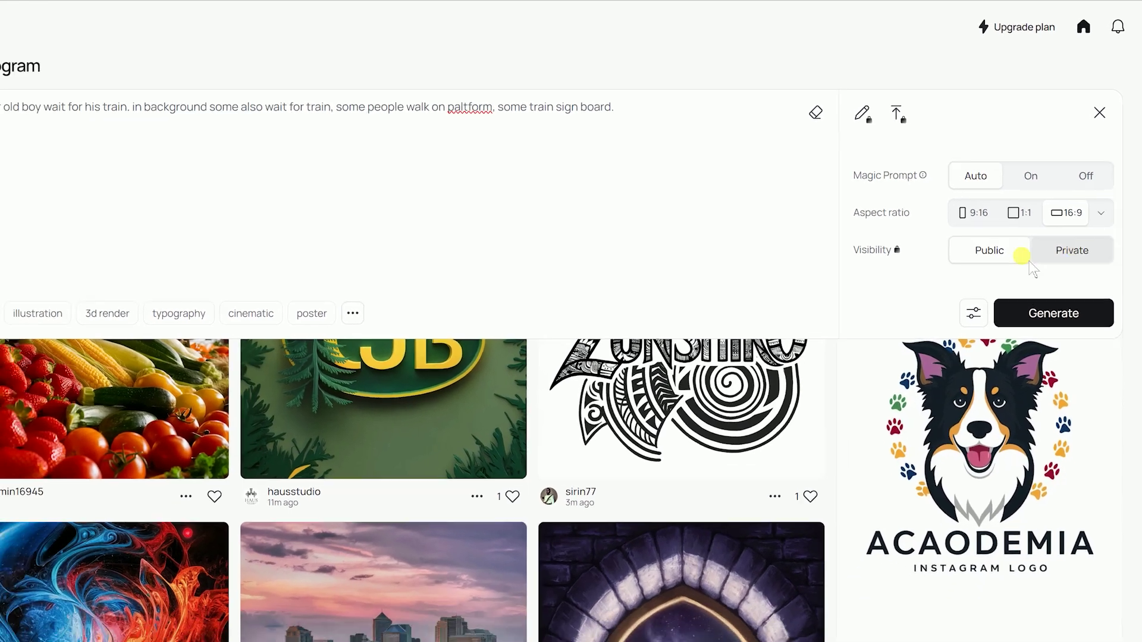
Try to set the image visibility to Private and close the upgrade offer
click(1053, 259)
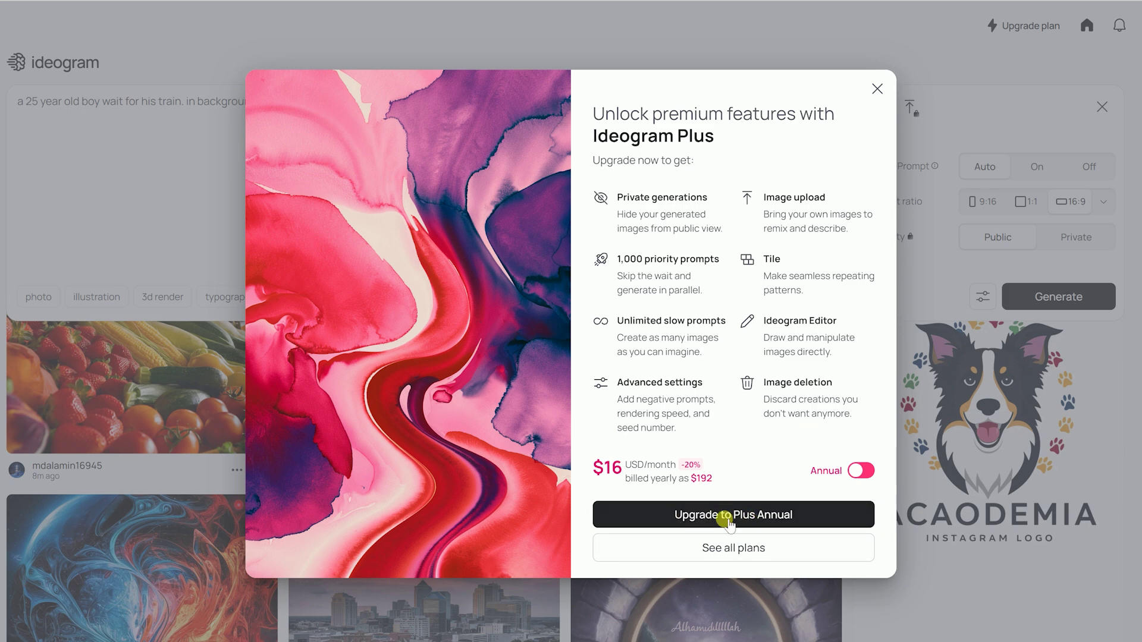
click(877, 88)
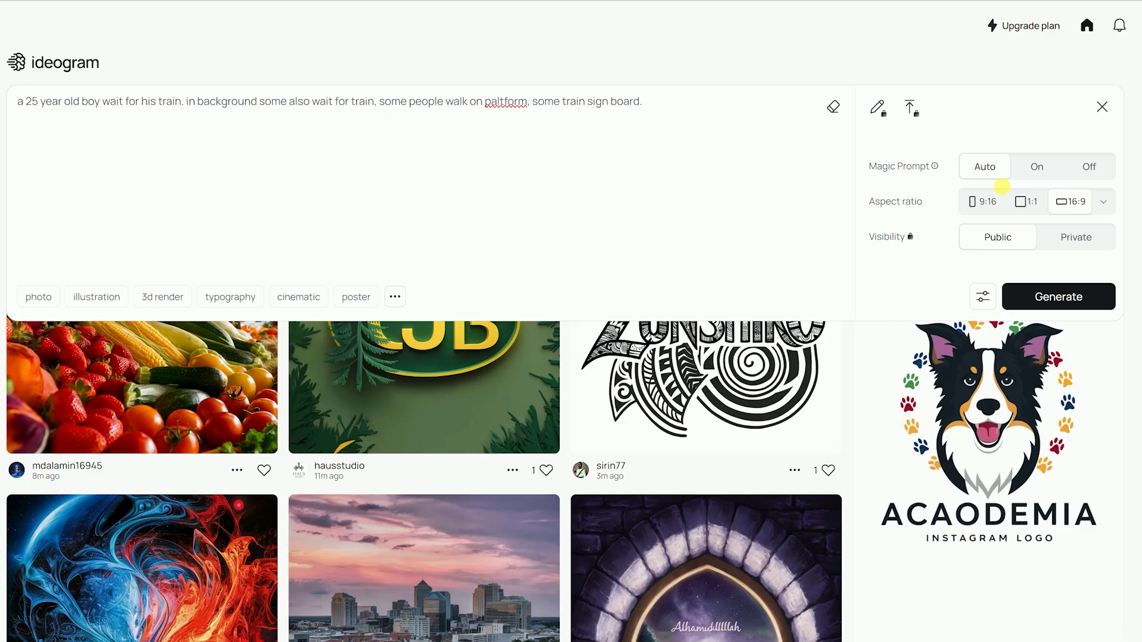
click(1005, 252)
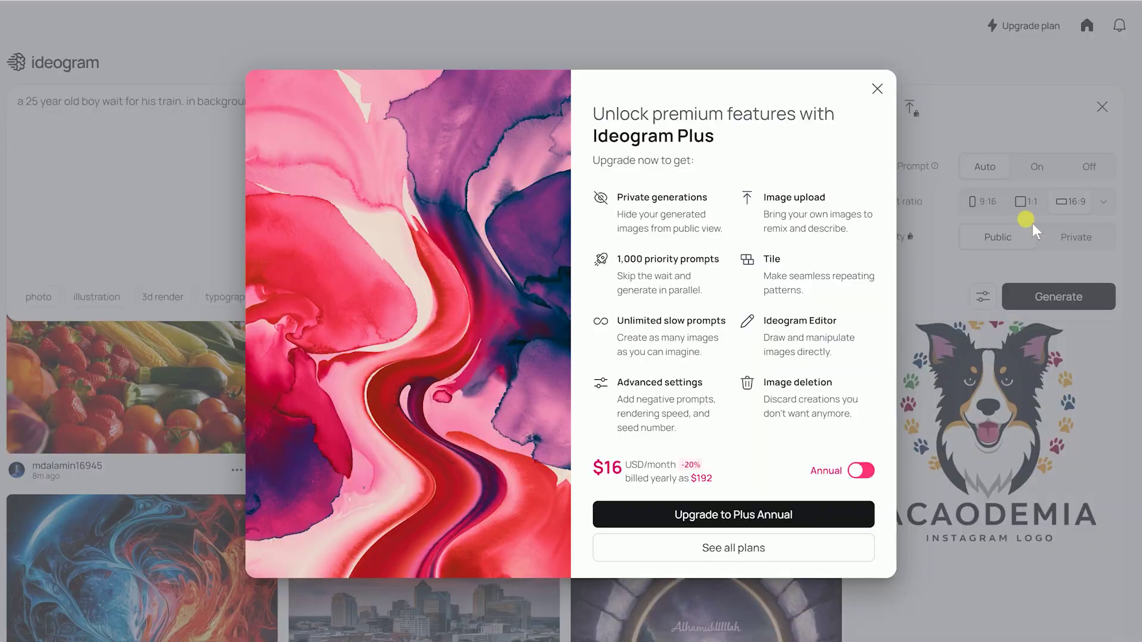
click(878, 88)
Generate the images from the train station prompt with the chosen settings
click(1037, 296)
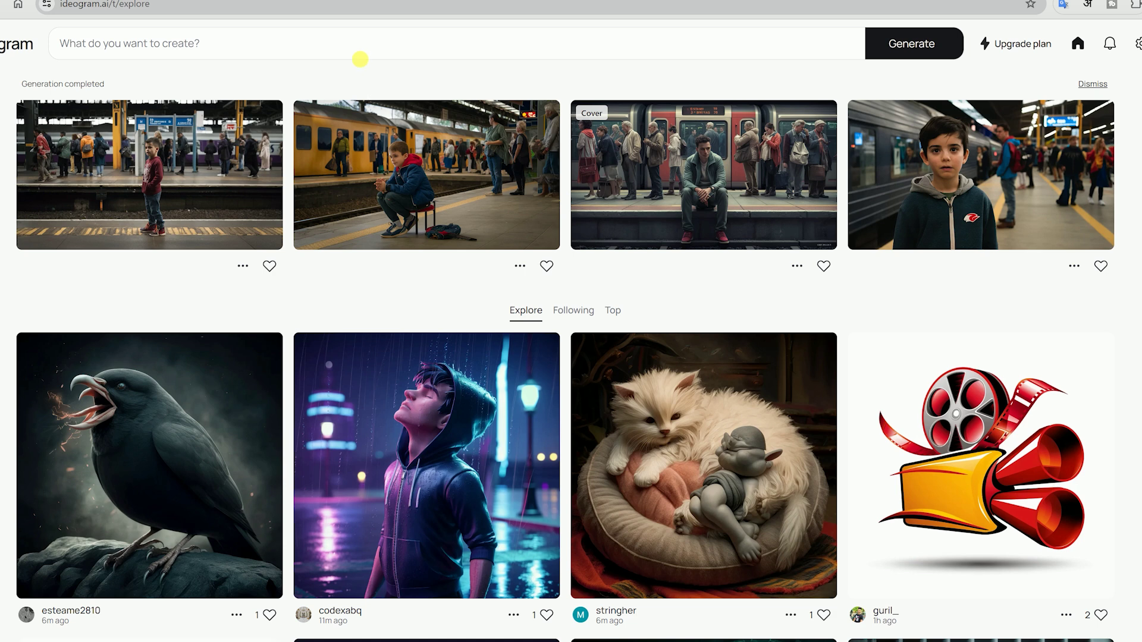
click(364, 45)
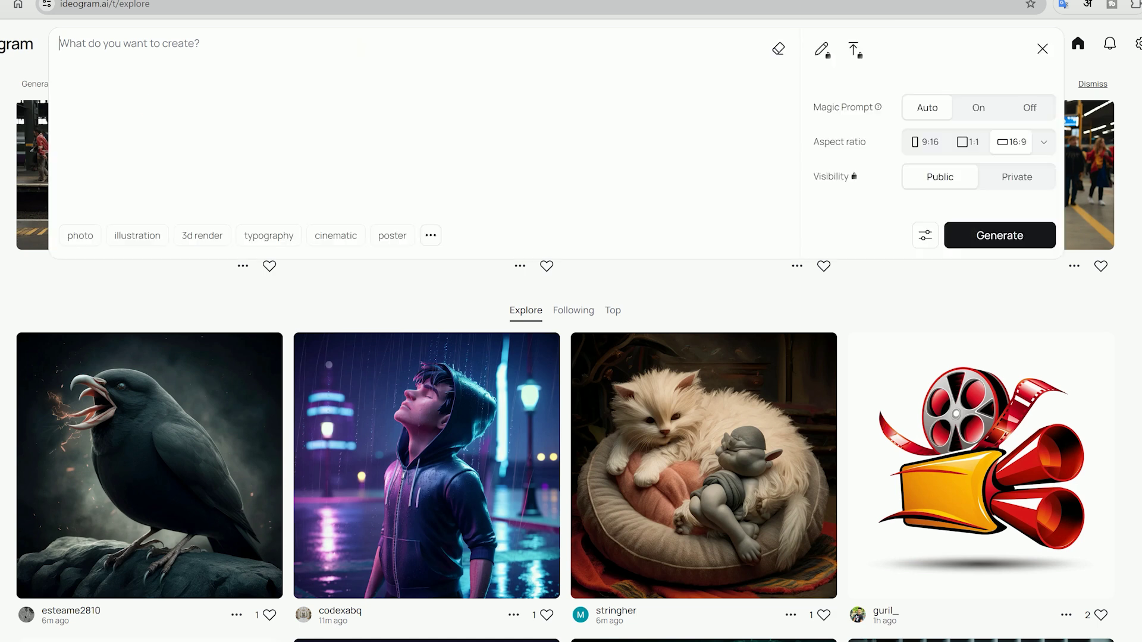
click(35, 253)
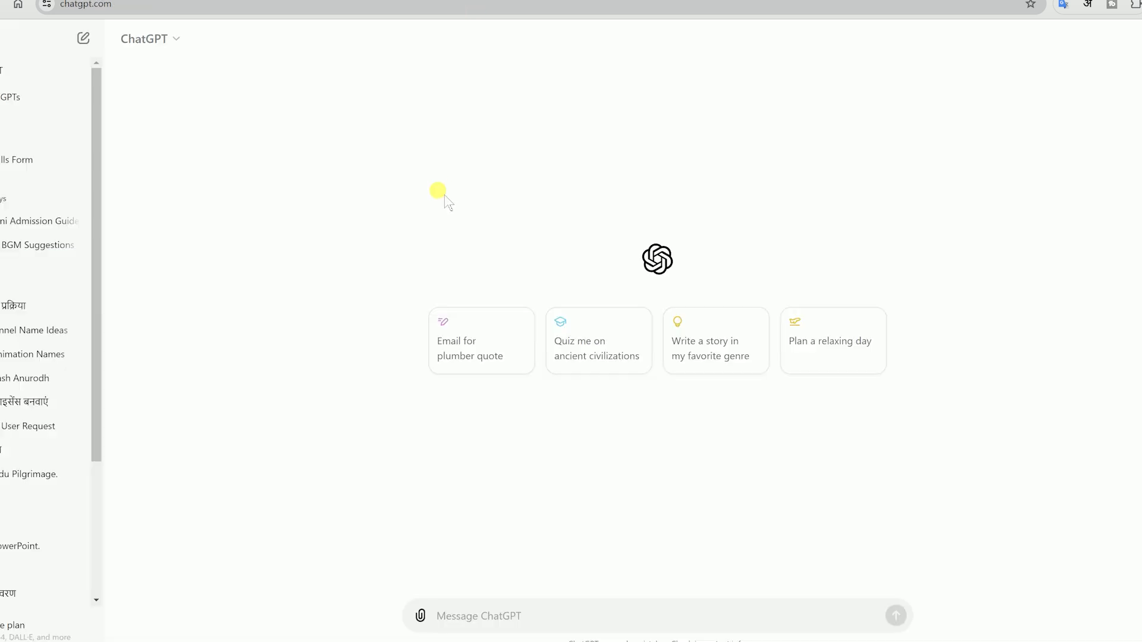
click(472, 619)
text(25)
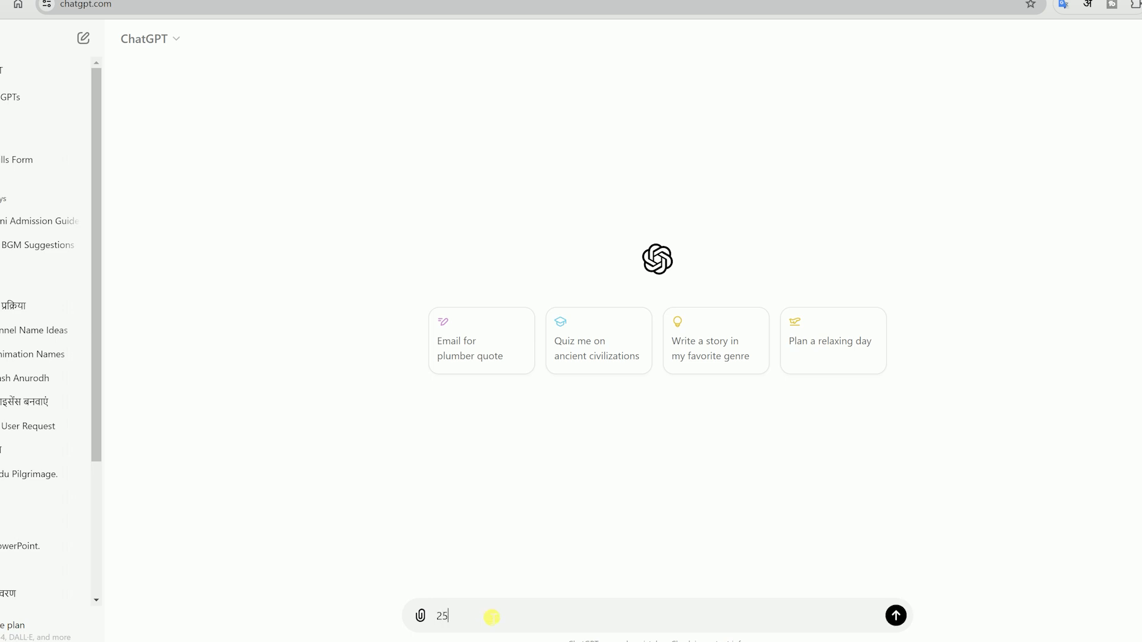
text( indian)
key(BackSpace)
key(BackSpace)
key(BackSpace)
key(BackSpace)
key(BackSpace)
key(BackSpace)
key(BackSpace)
key(BackSpace)
key(BackSpace)
In ChatGPT, ask in romanized Hindi for an AI prompt showing a 25-year-old Indian boy waiting for a train, with other passengers, people walking and platform sign boards
text(ai ke liye kya prompt de ")
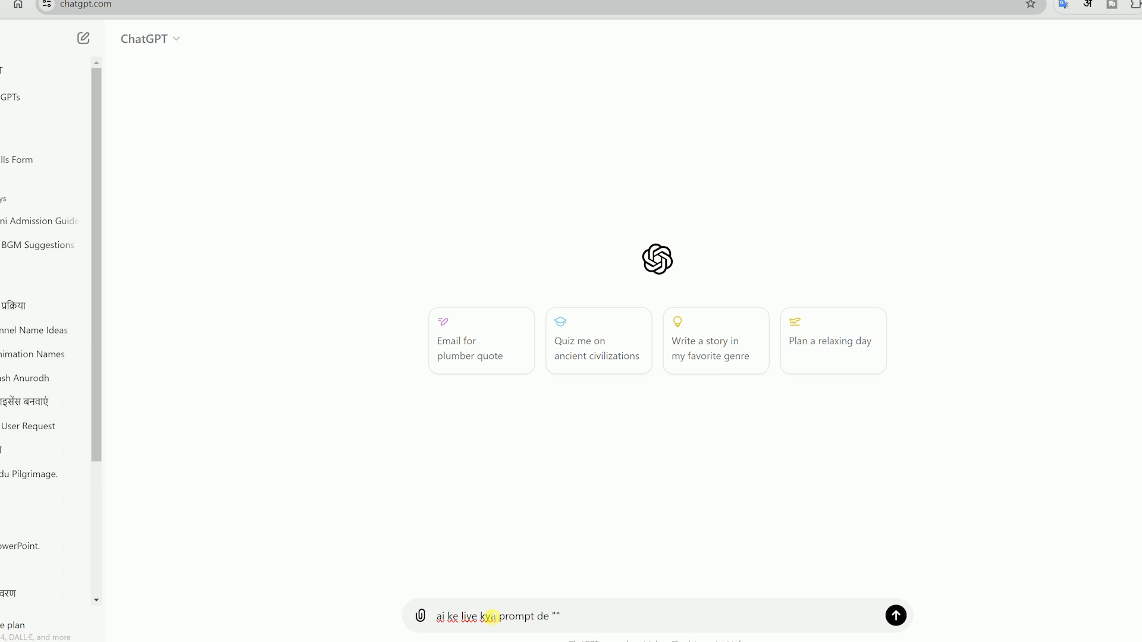
text(ek 25 saal ka indian ladka indian station par train ka wait kar raha hai, kuch or log bhi train ka wait kar rahe hai, kuch log idhar udhar ja rahe hai, background me plateform par train ke sign board bagrah lage ho)
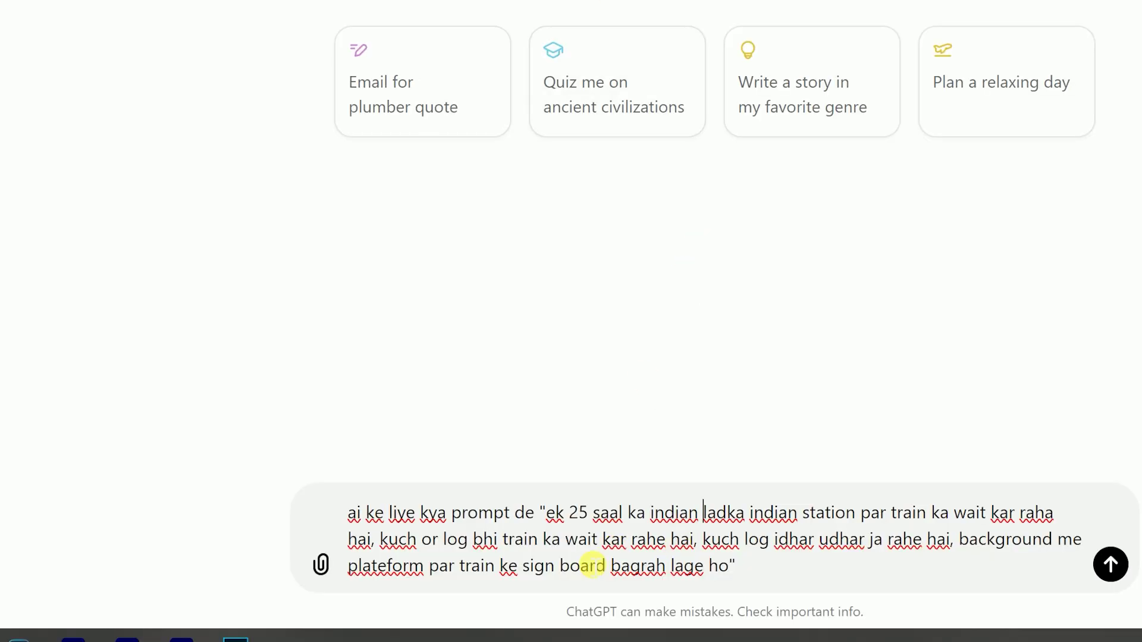
drag(546, 512, 916, 581)
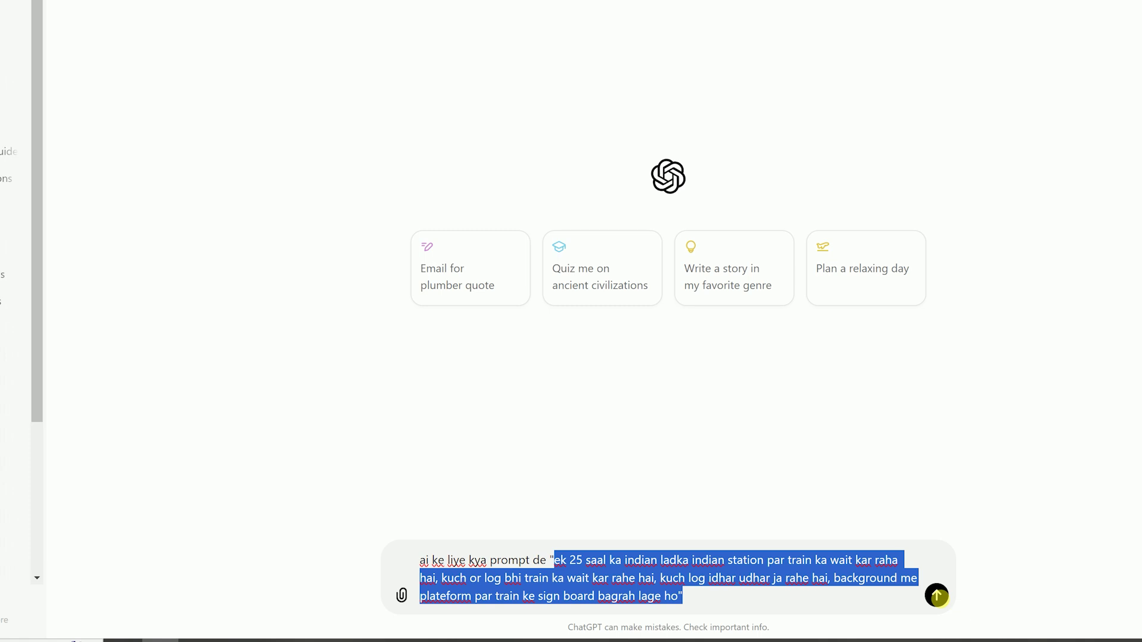
click(985, 586)
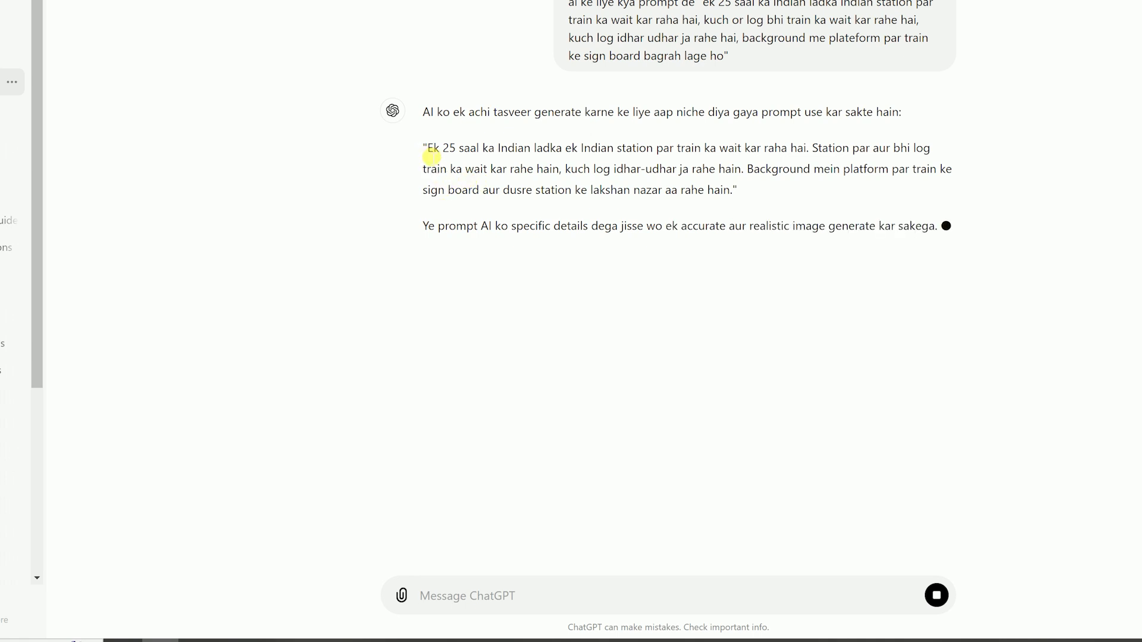
Ask ChatGPT to convert the train station prompt it wrote into English
drag(432, 157, 731, 186)
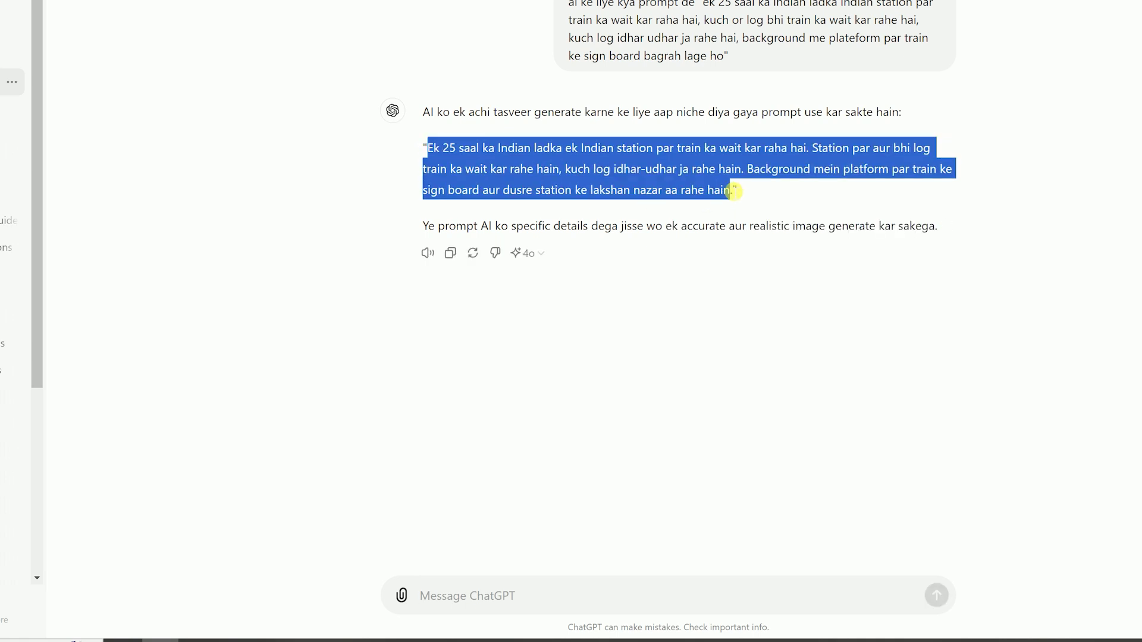
click(438, 252)
drag(426, 148, 541, 191)
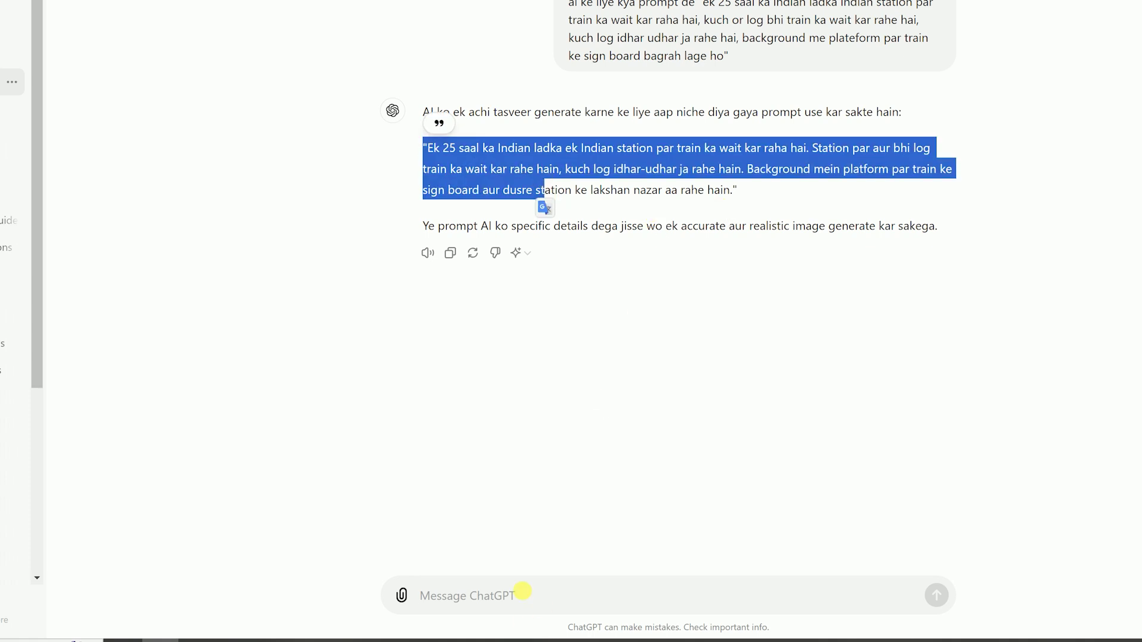
click(529, 597)
text(i)
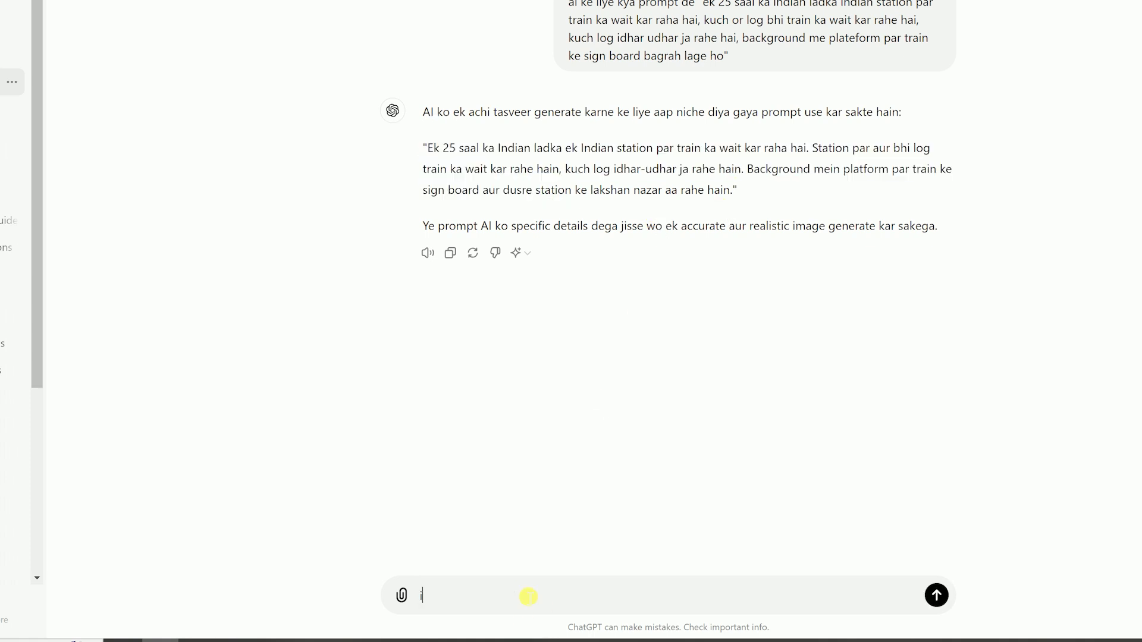
key(BackSpace)
text(covert this prompt in english)
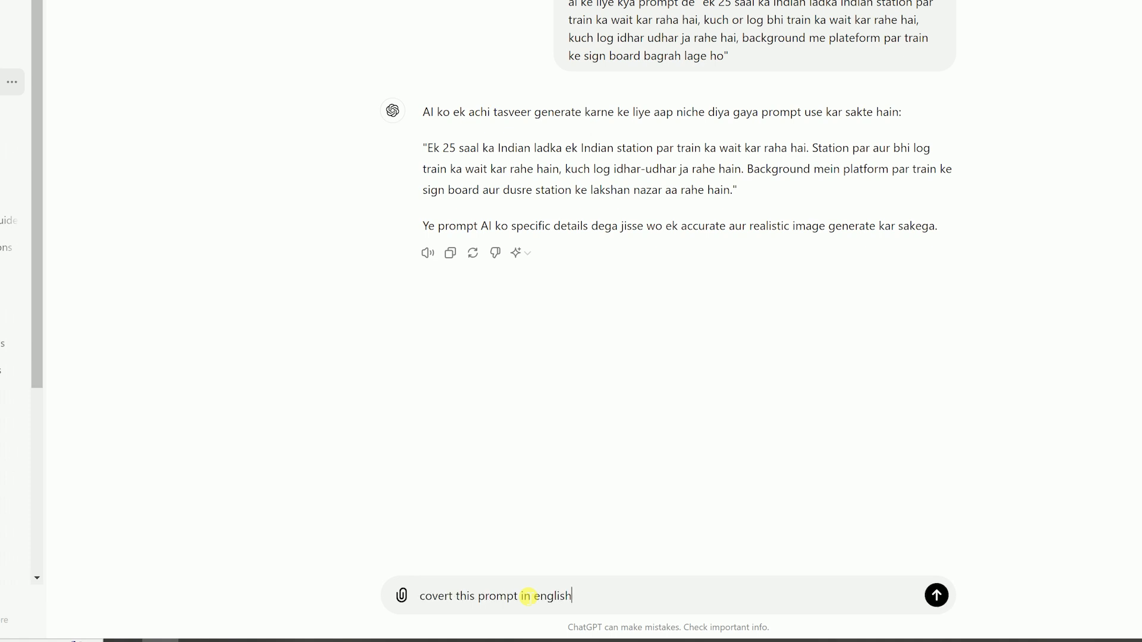
key(Return)
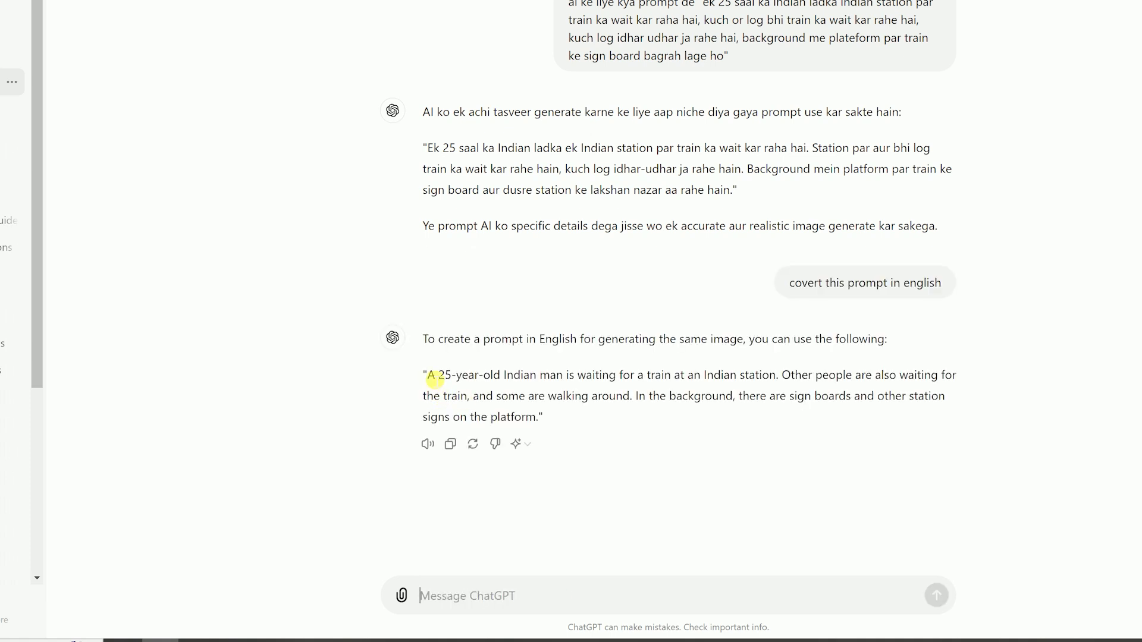
Copy the English train station prompt from ChatGPT into Ideogram and generate images from it in 16:9
drag(429, 375, 542, 419)
key(ctrl+c)
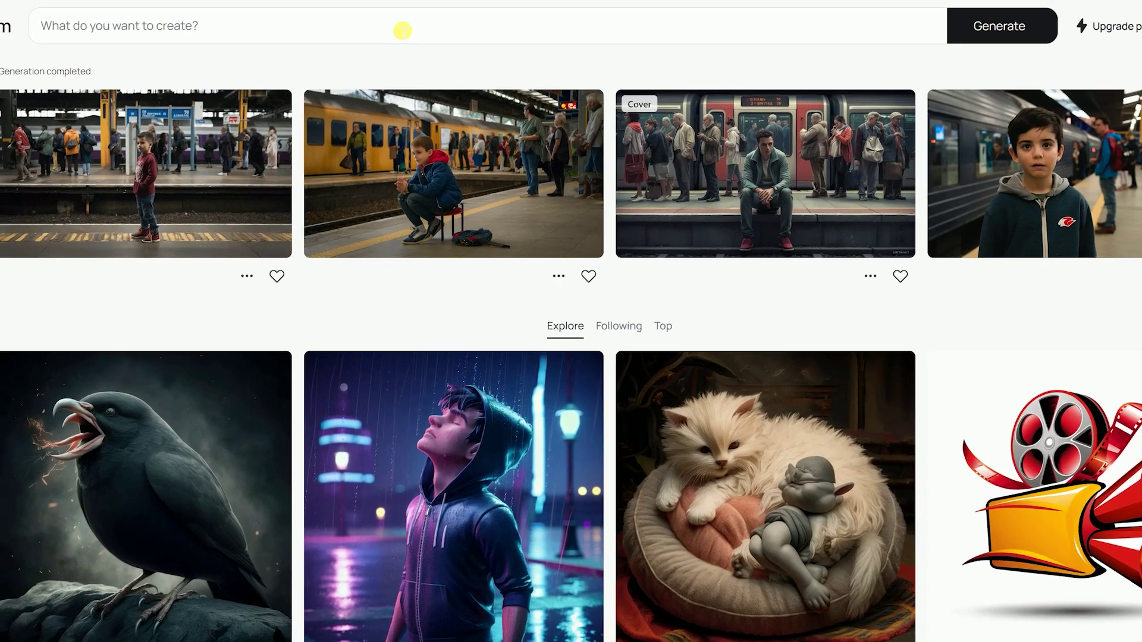
click(403, 30)
key(ctrl+v)
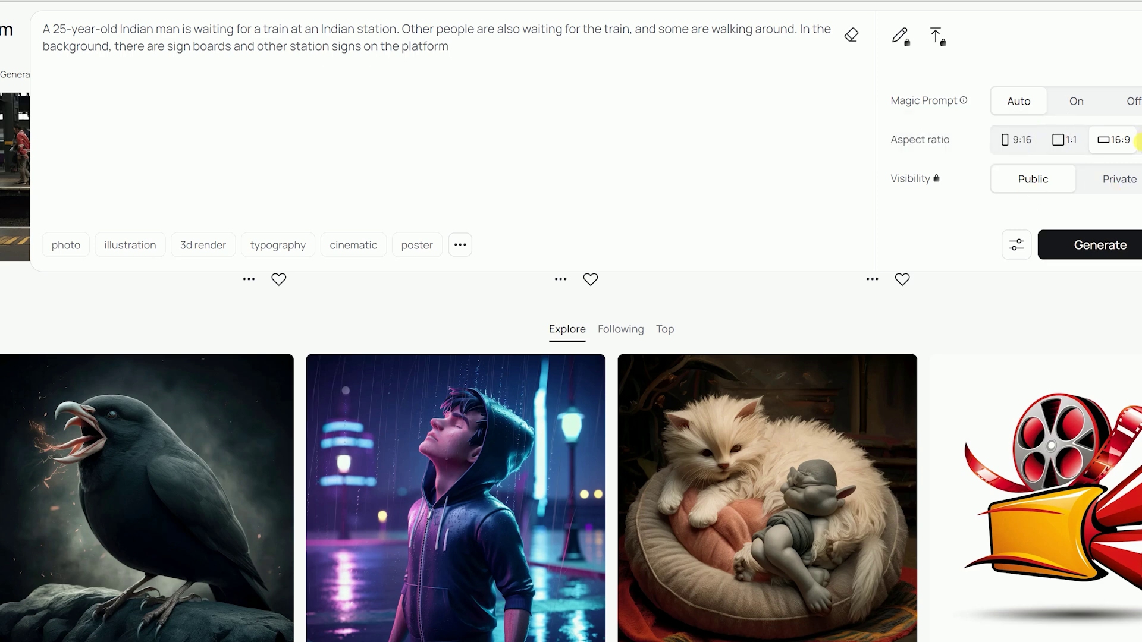
click(1099, 248)
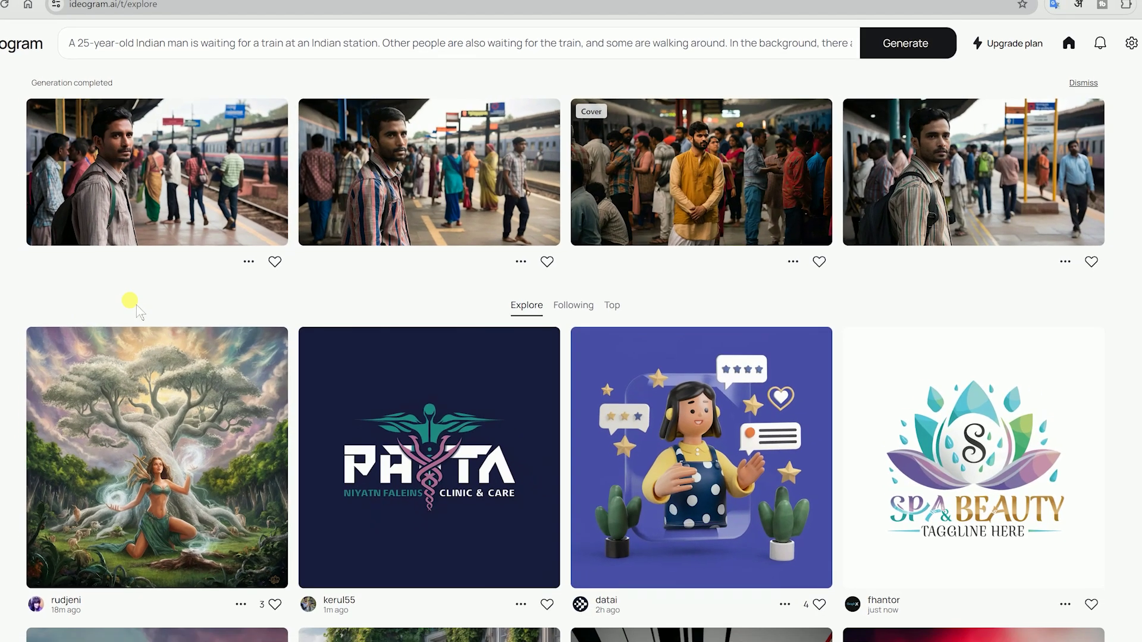
Examine the four newly generated station images one after another at full size
click(141, 175)
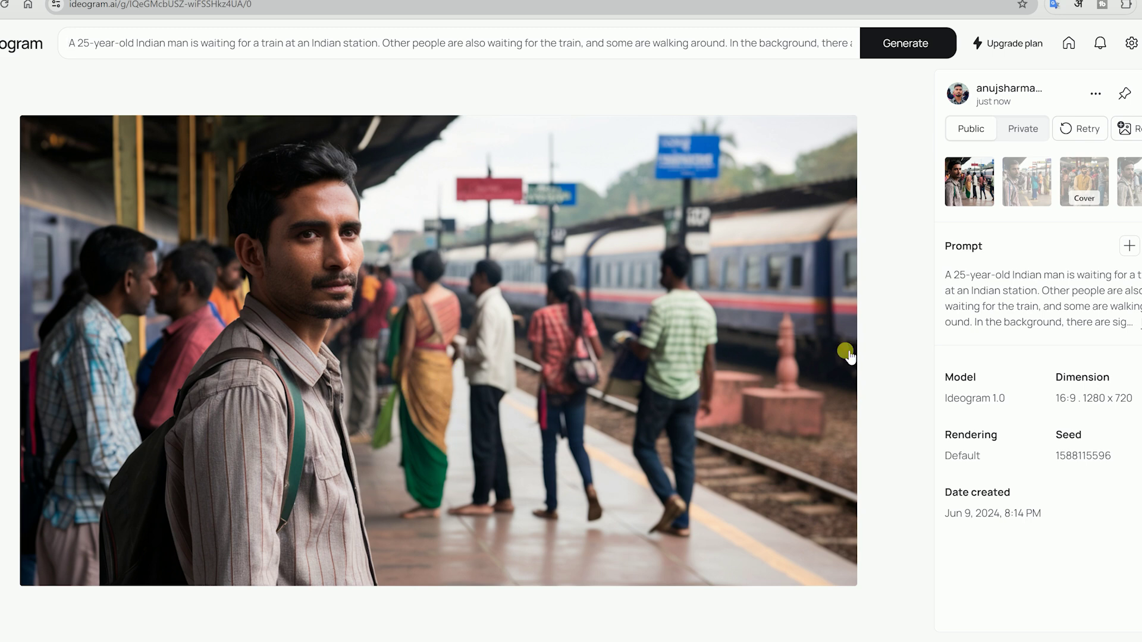
click(1040, 187)
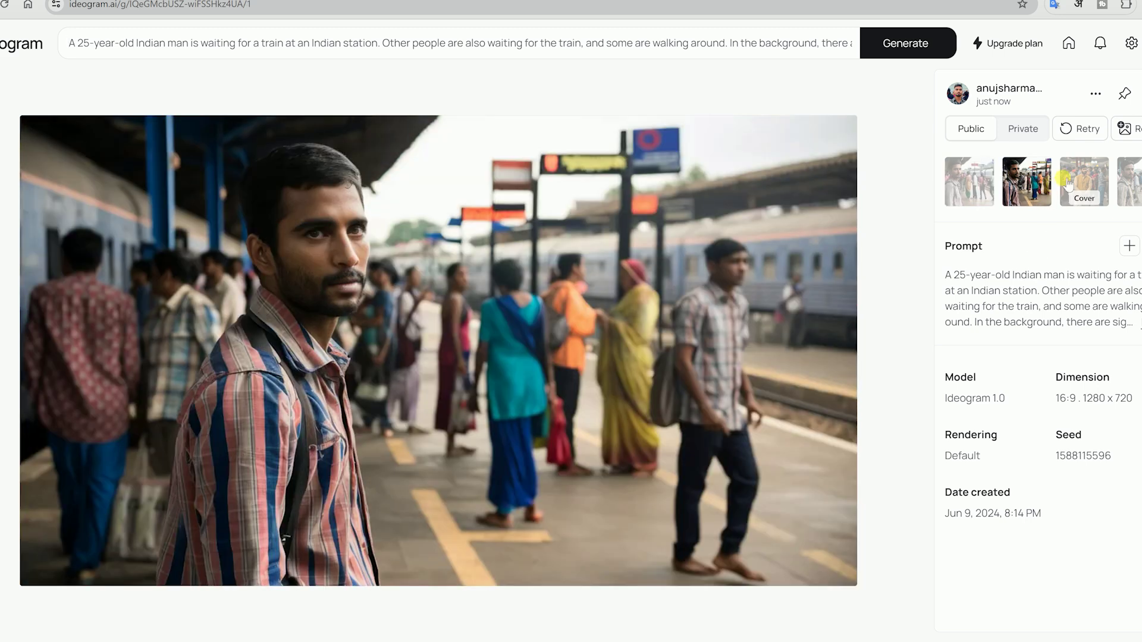
click(1093, 171)
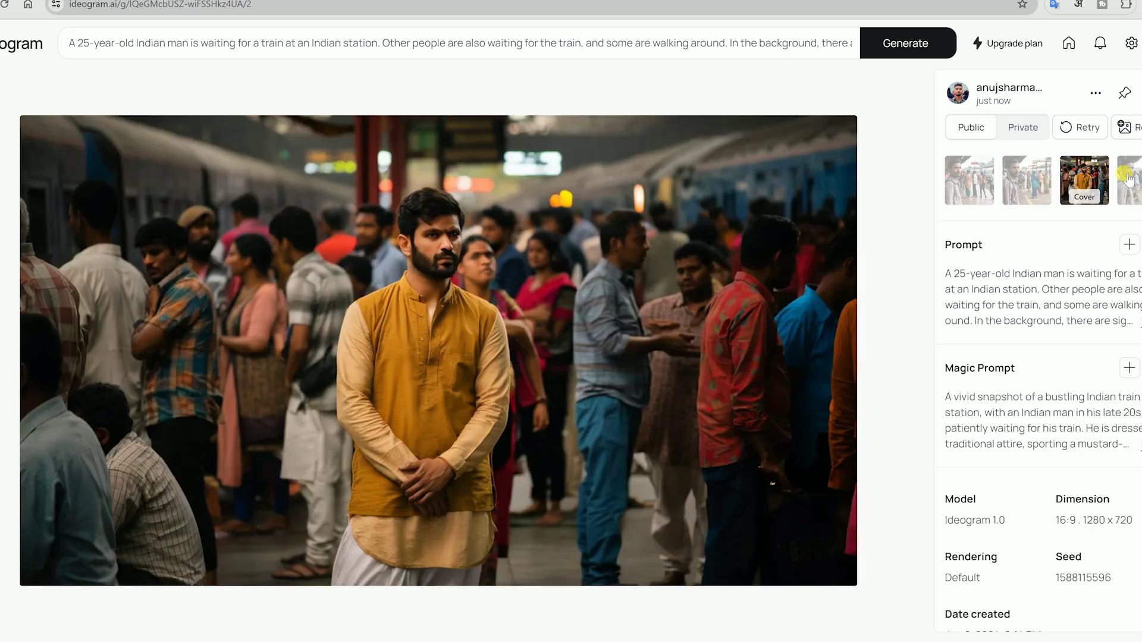
click(1129, 177)
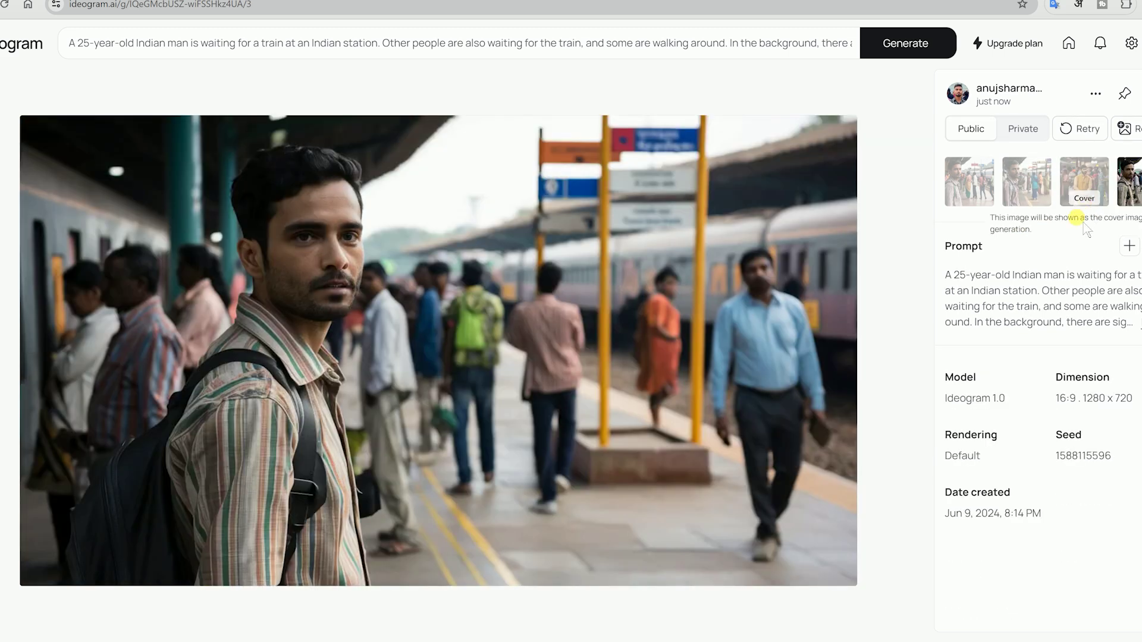
Save the first generated image, the man with the backpack on the platform, as a WEBP file under its suggested name
click(965, 189)
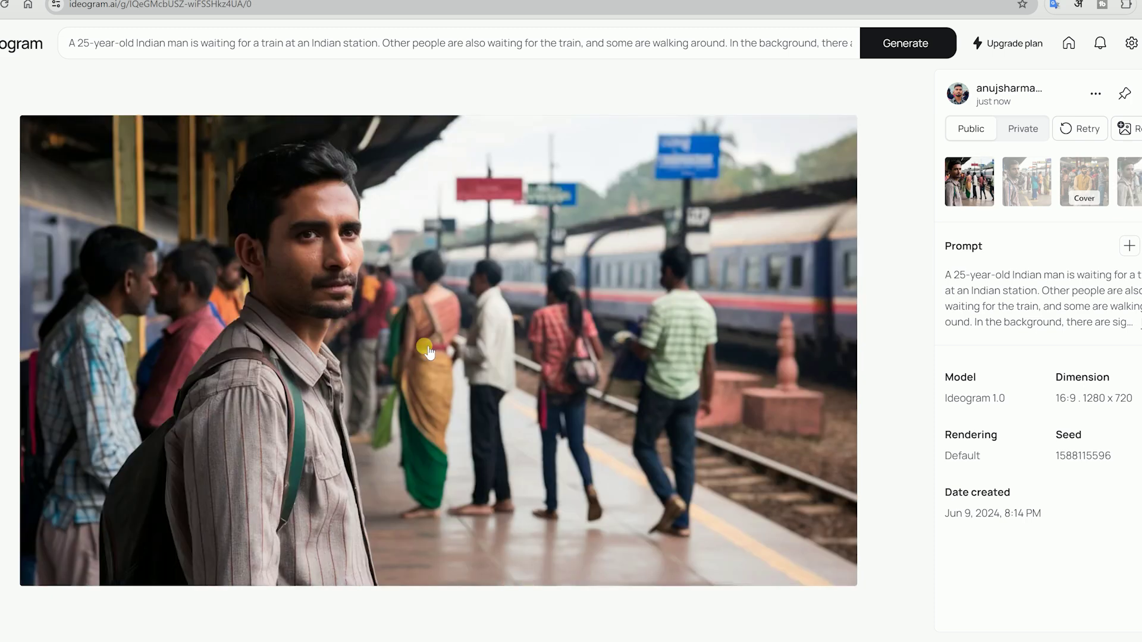
right_click(320, 288)
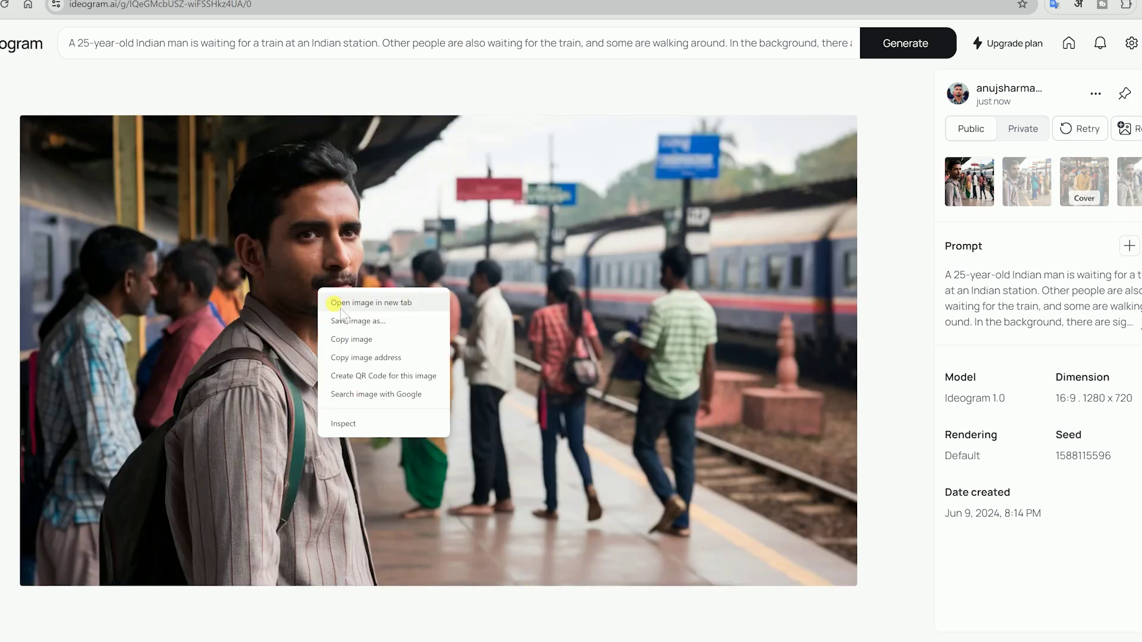
click(351, 322)
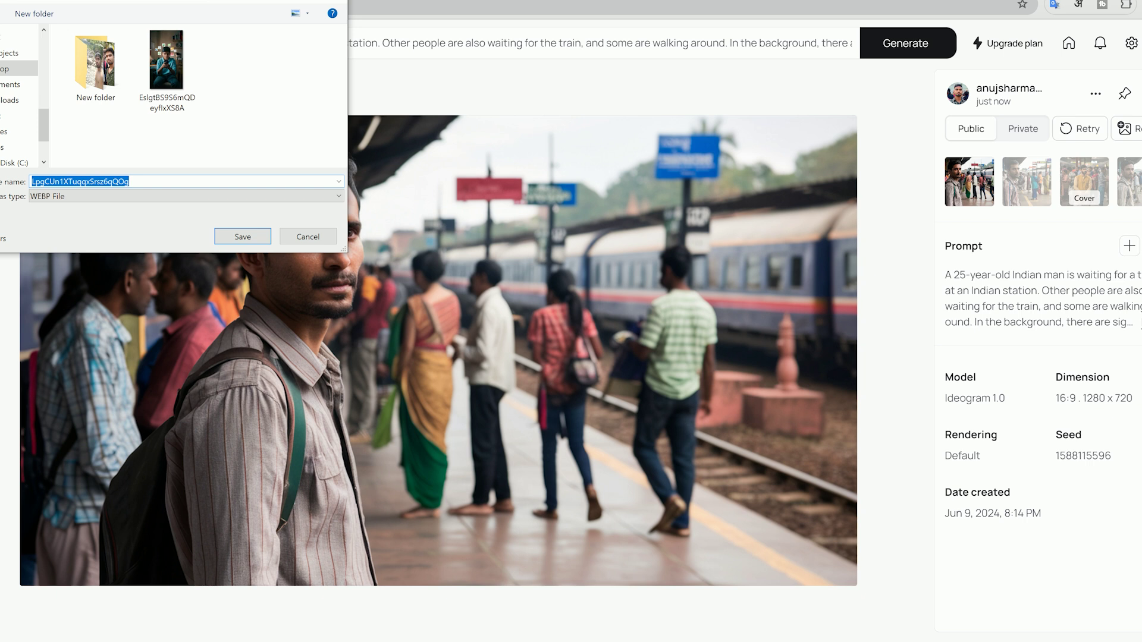
click(242, 236)
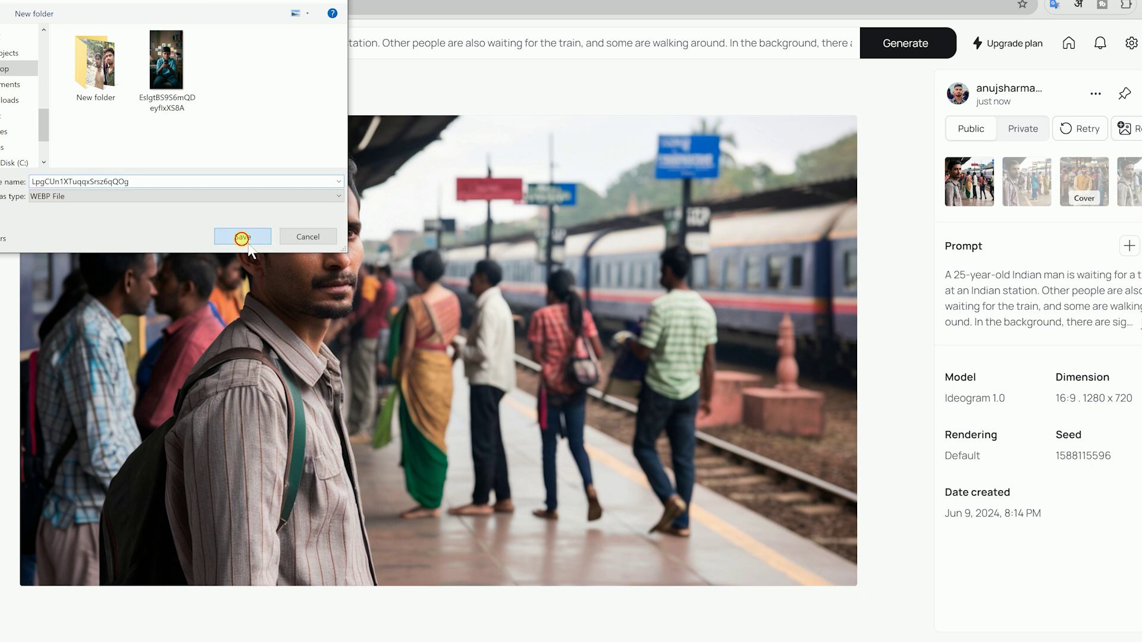
Copy the displayed image and create a new 1280 x 720 pixel Photoshop document at 72 ppi with a white background
right_click(345, 266)
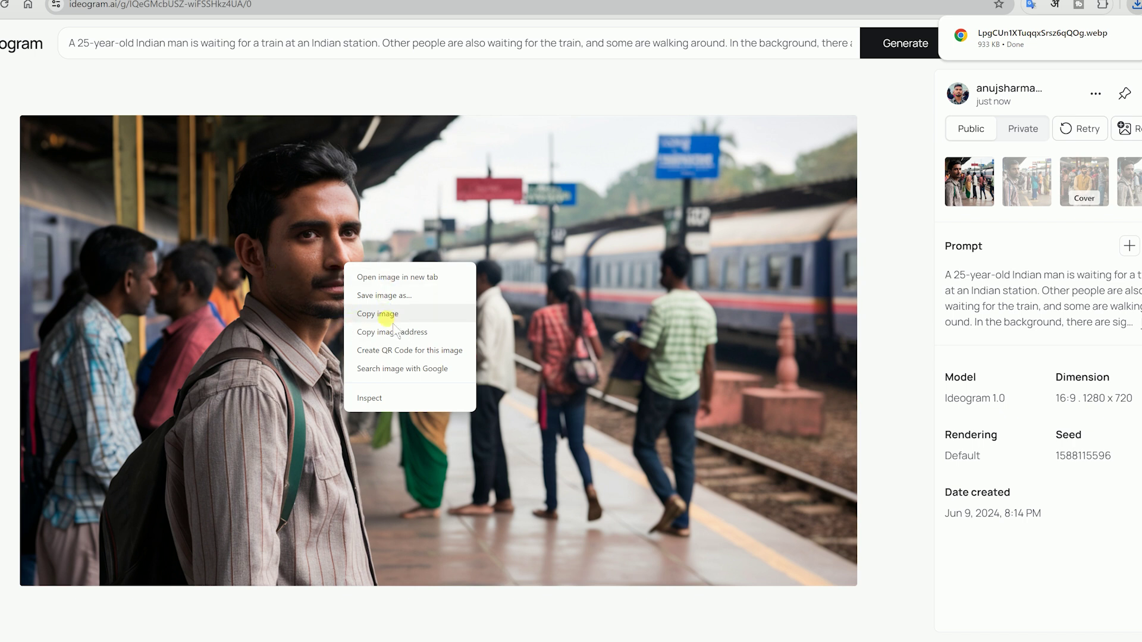
right_click(275, 299)
click(321, 355)
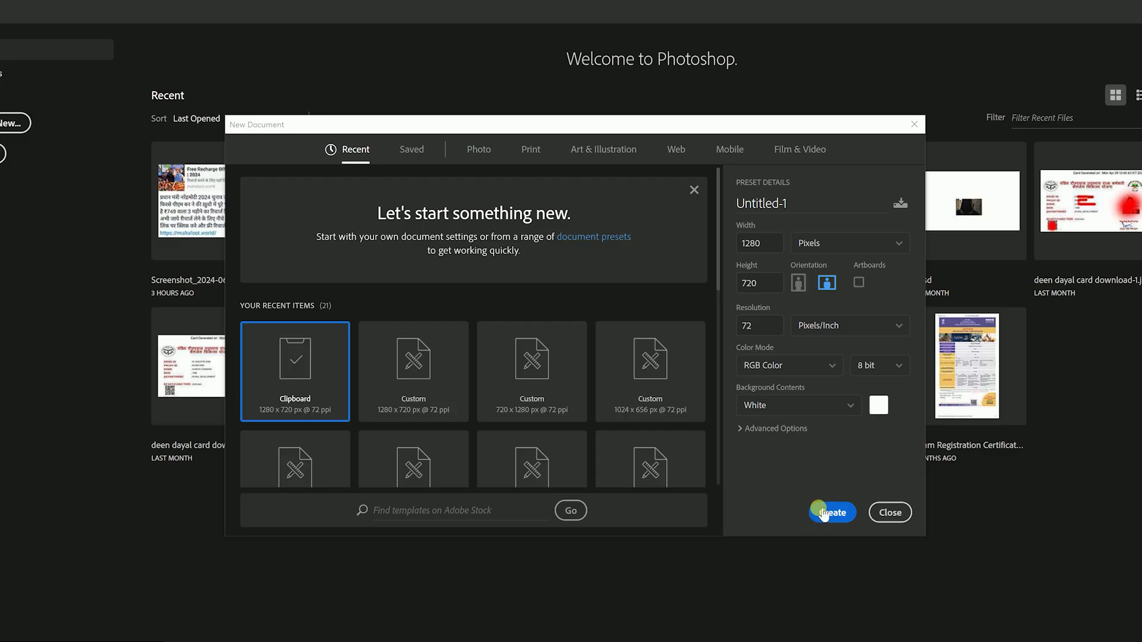
click(828, 513)
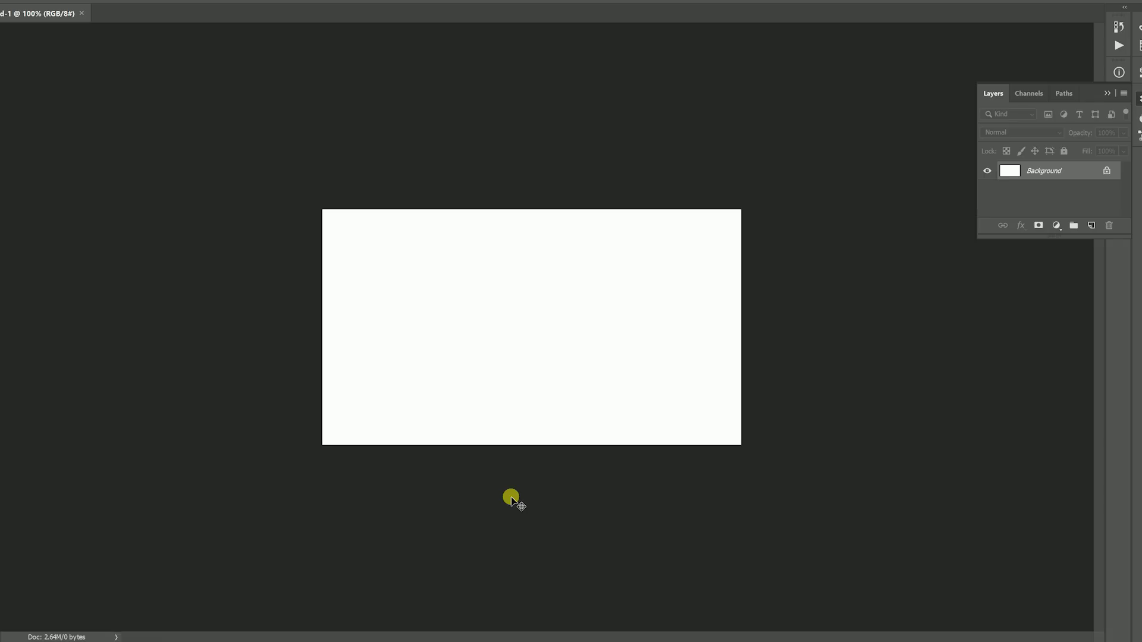
Paste the copied station image into the new document, save it under a new file, and view the saved image
key(ctrl+v)
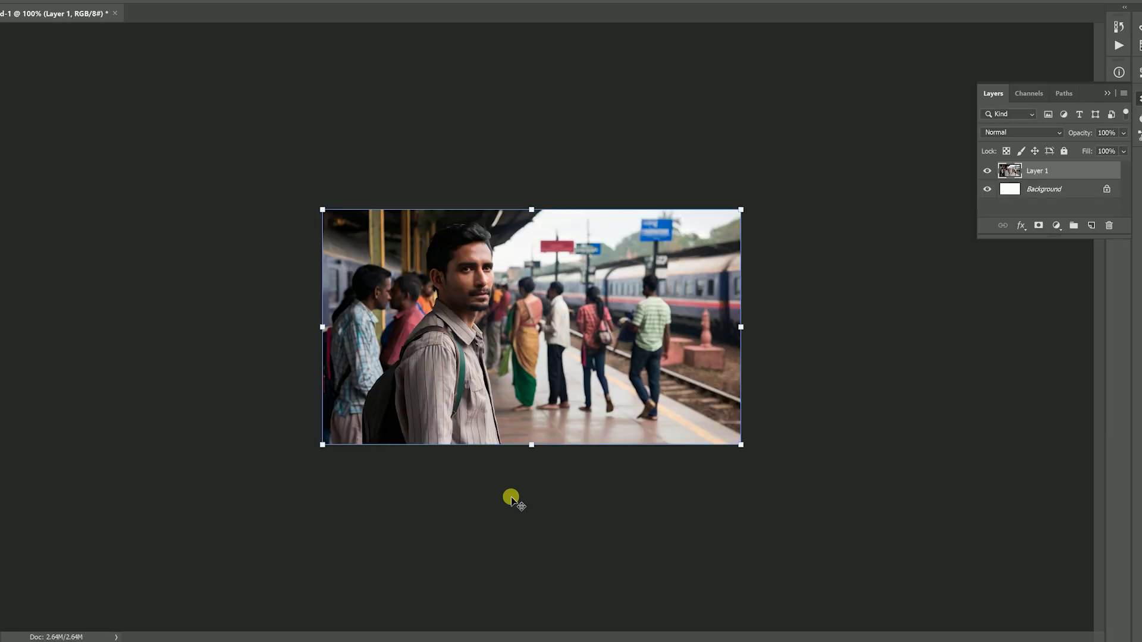
key(ctrl+plus)
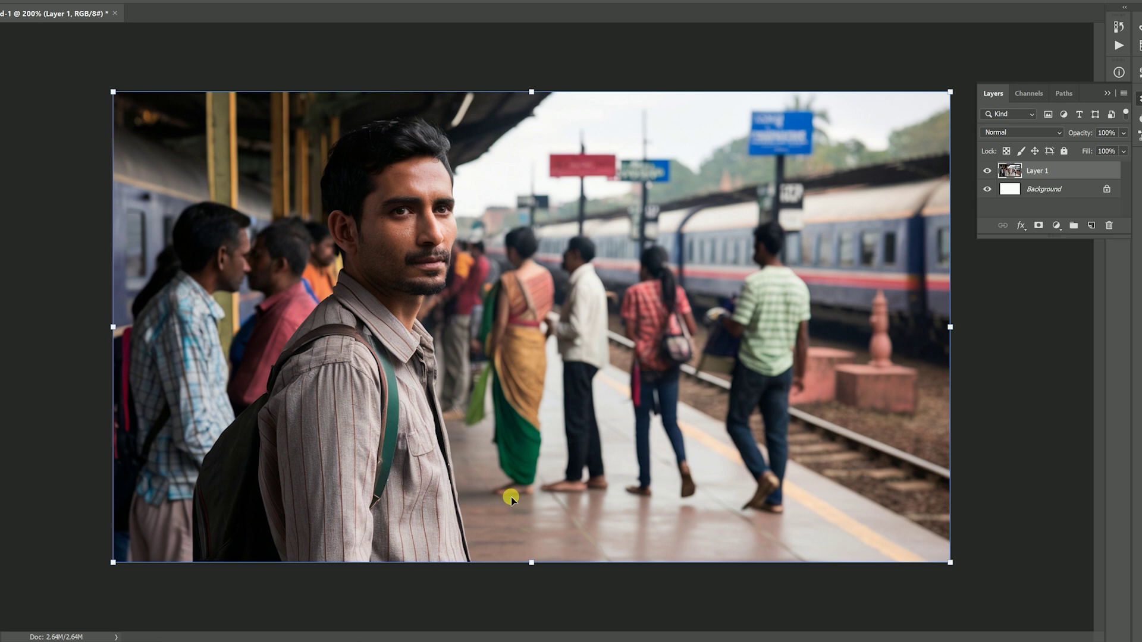
click(1031, 331)
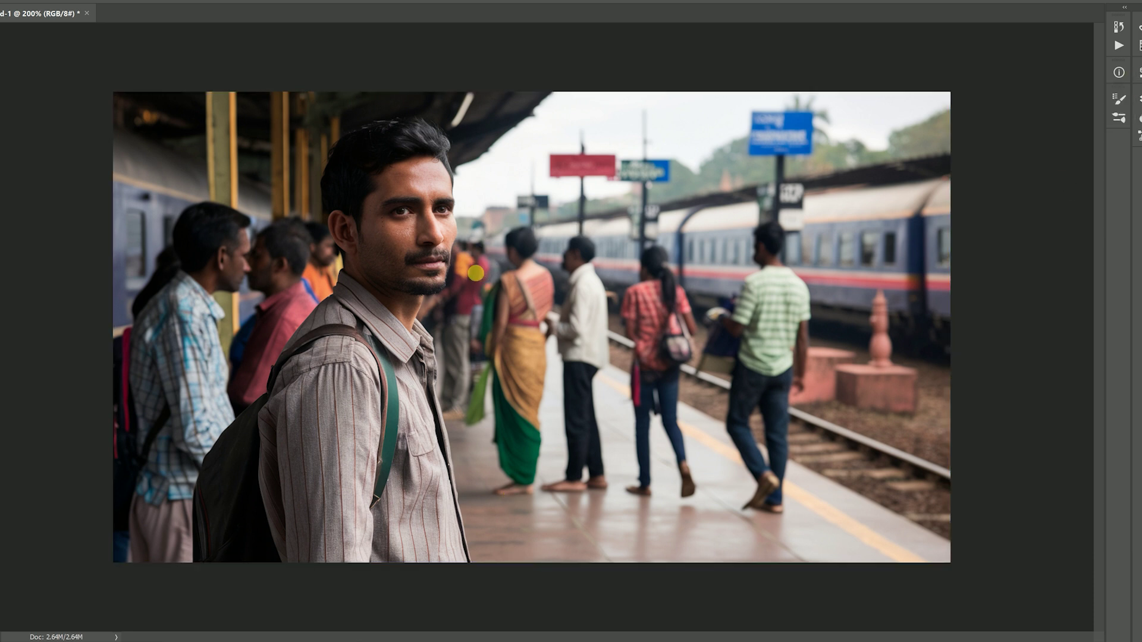
key(ctrl+shift+s)
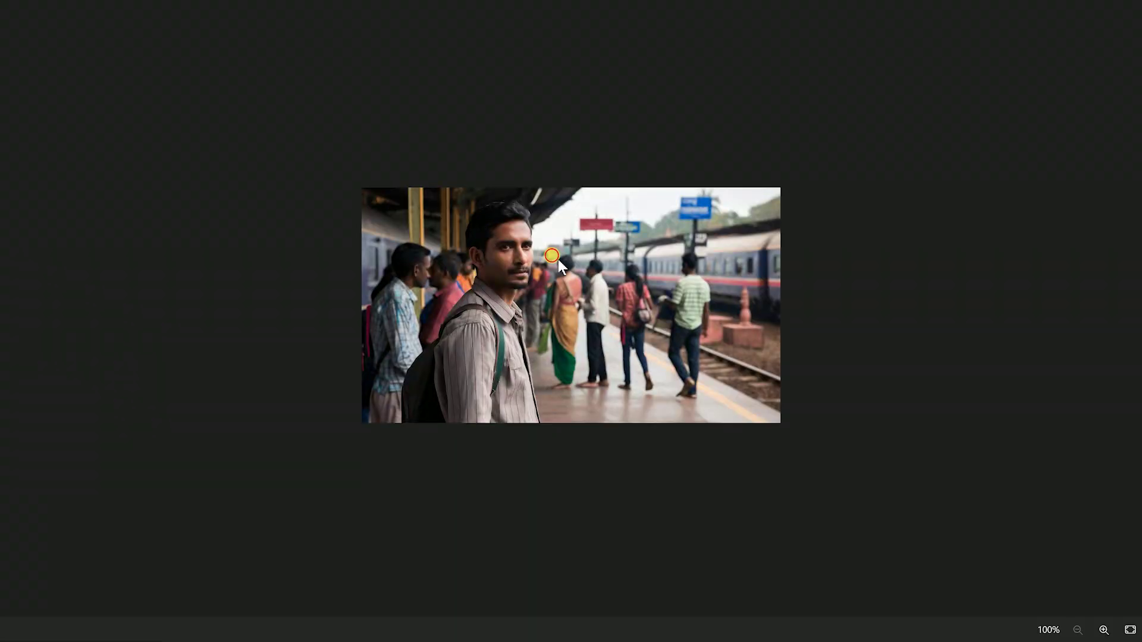
scroll(559, 261, up, 2)
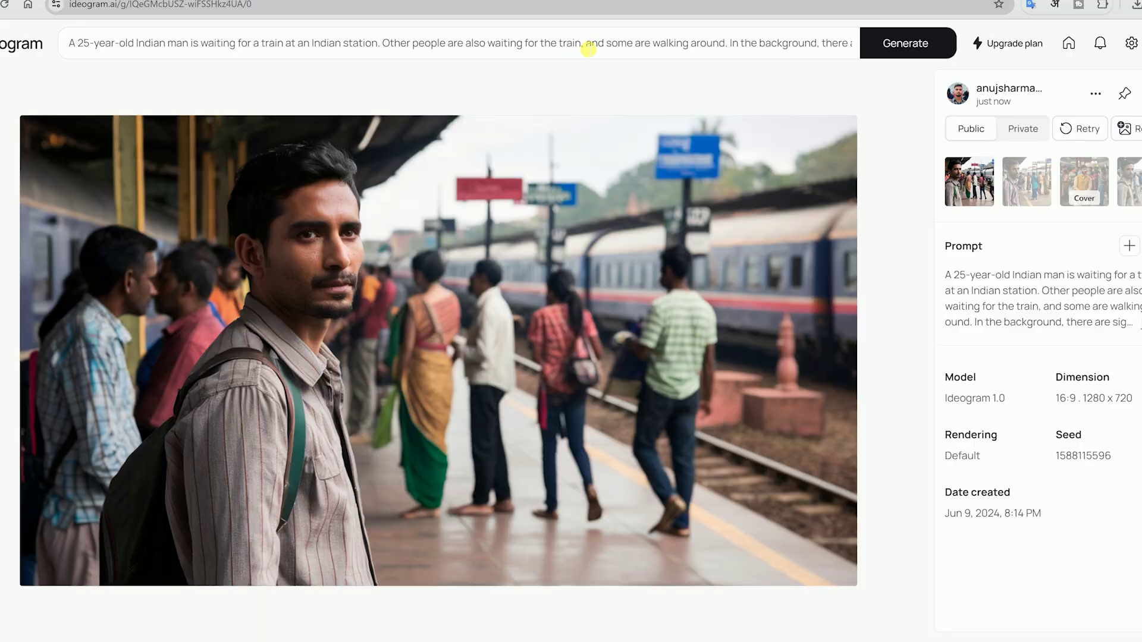
Clear the prompt text in Ideogram and return to the ChatGPT conversation's message field
click(588, 50)
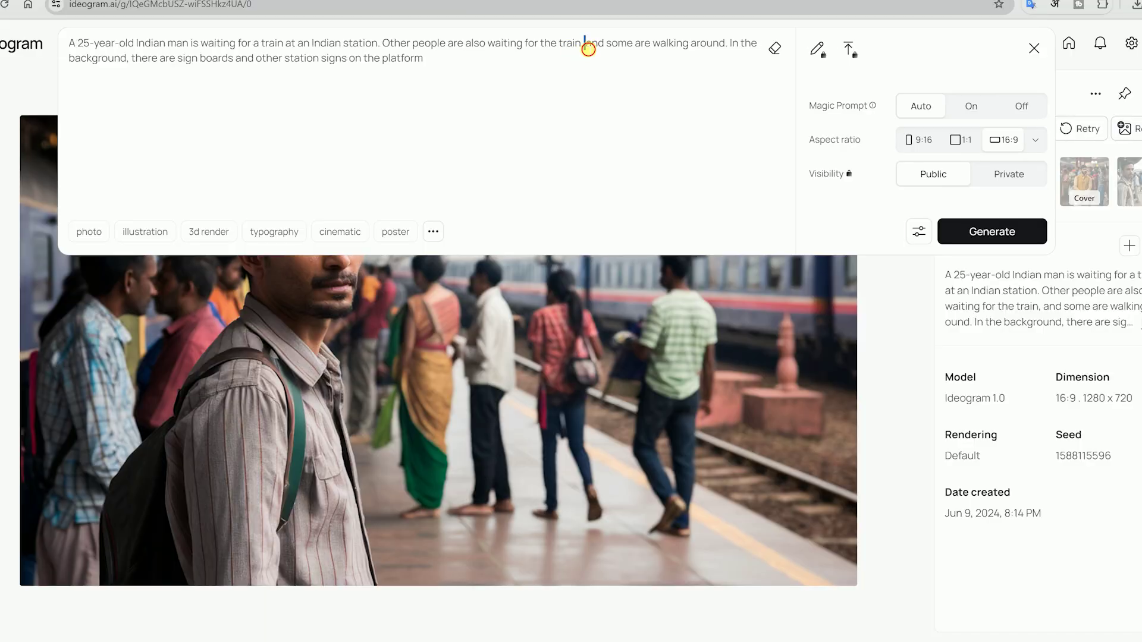
key(ctrl+a)
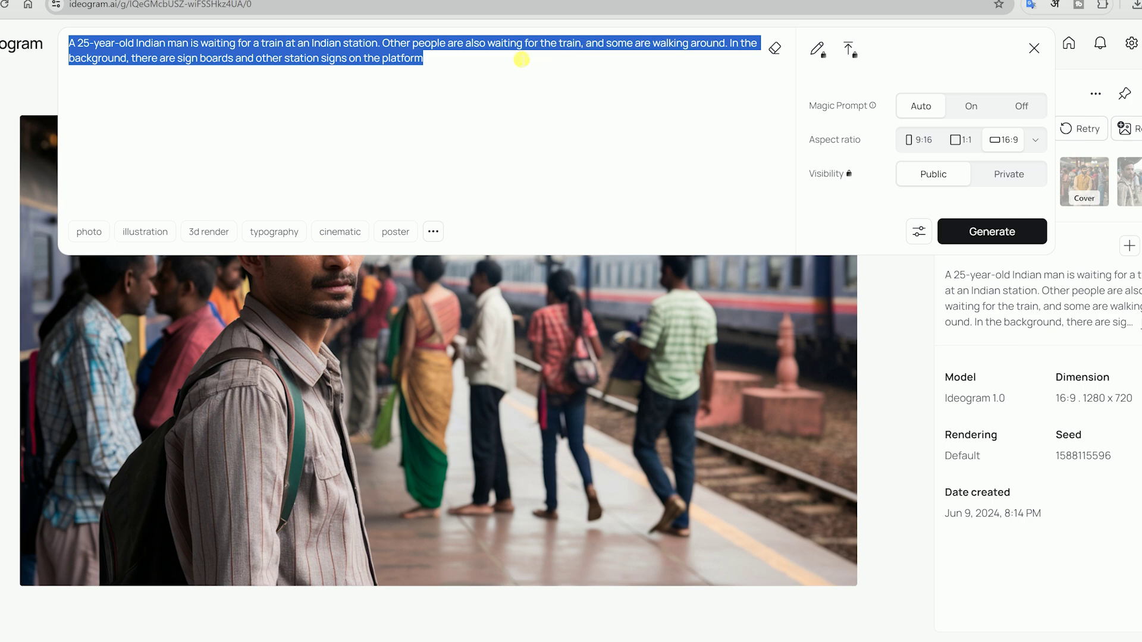
key(BackSpace)
key(ctrl+Tab)
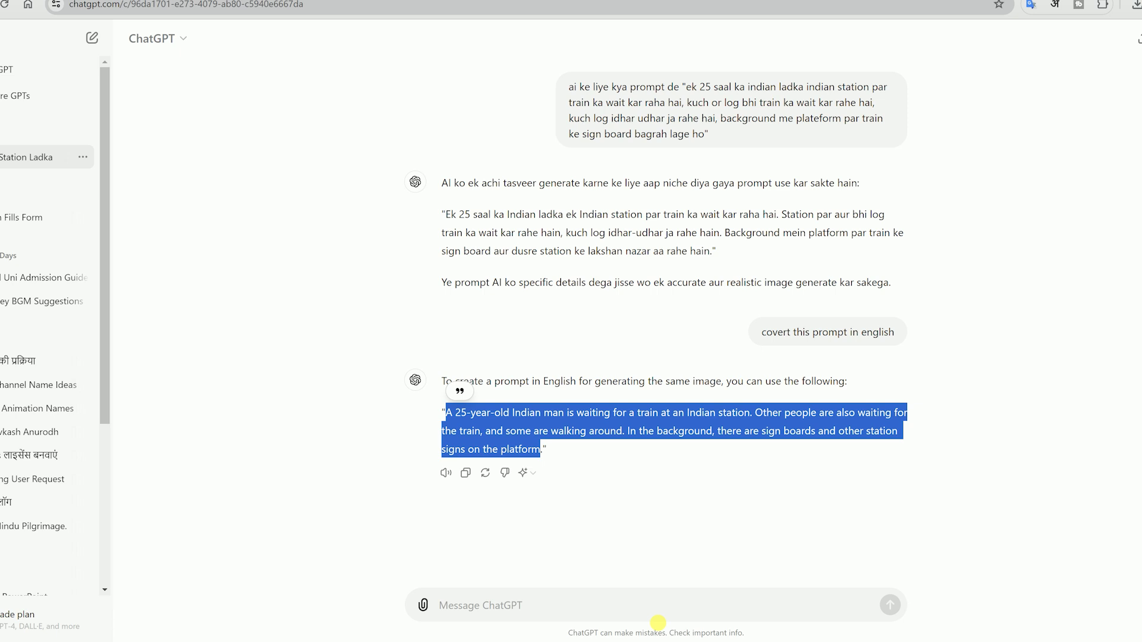
click(505, 619)
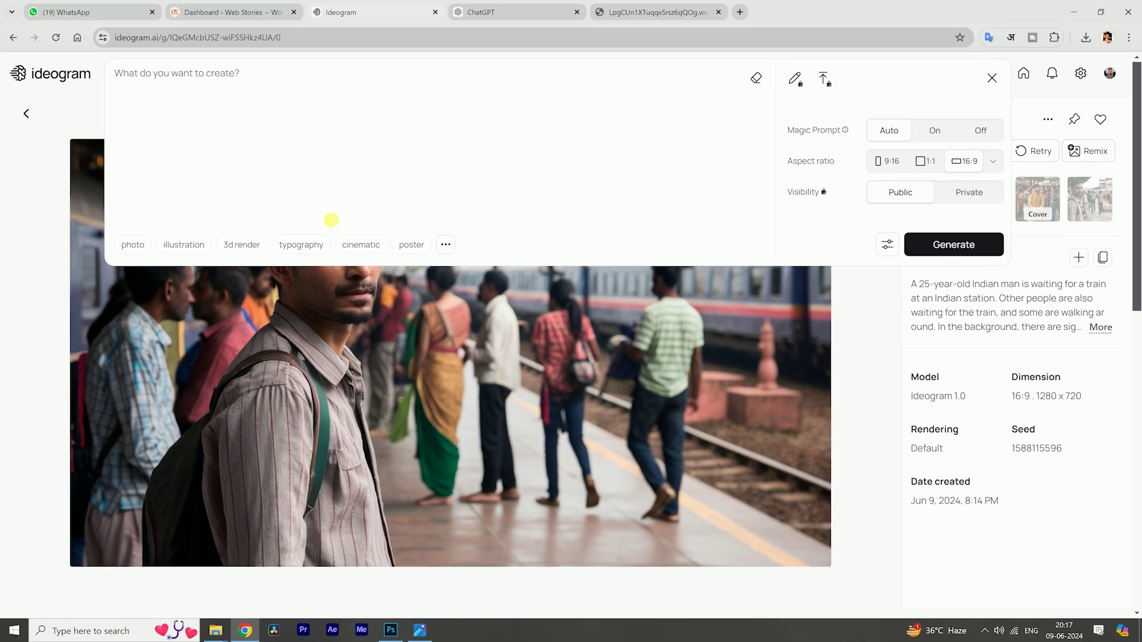
Close the Ideogram prompt settings and open the account profile to check the generated images and remaining prompts
click(1047, 101)
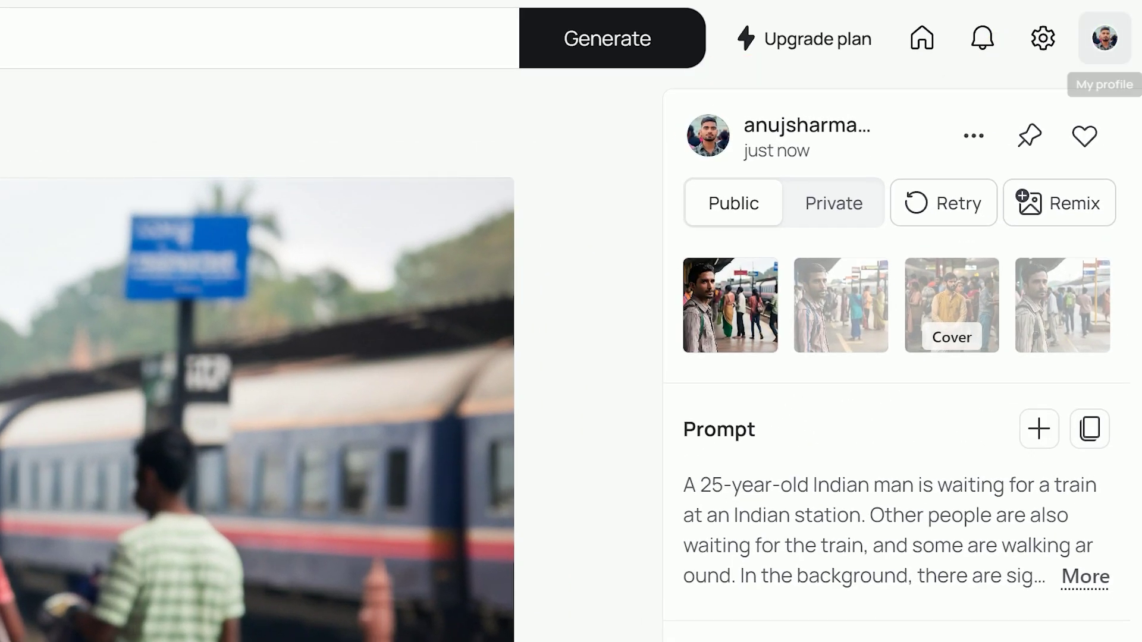
click(1112, 45)
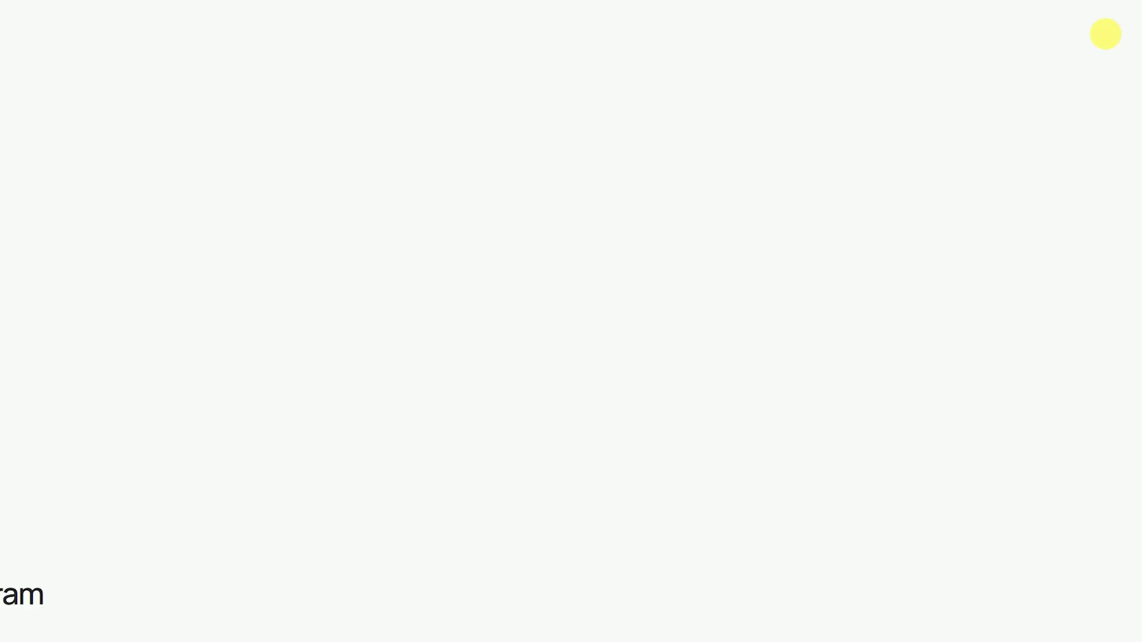
scroll(536, 297, up, 5)
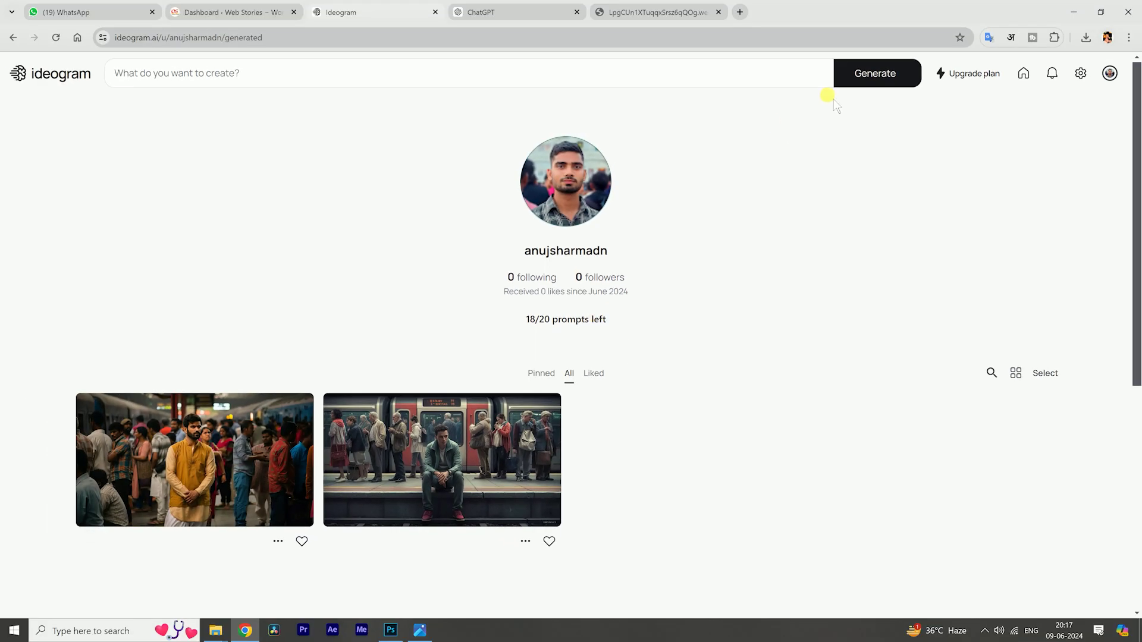
Compare the prices and prompt allowances of all Ideogram plans, and close the upgrade offer
click(970, 74)
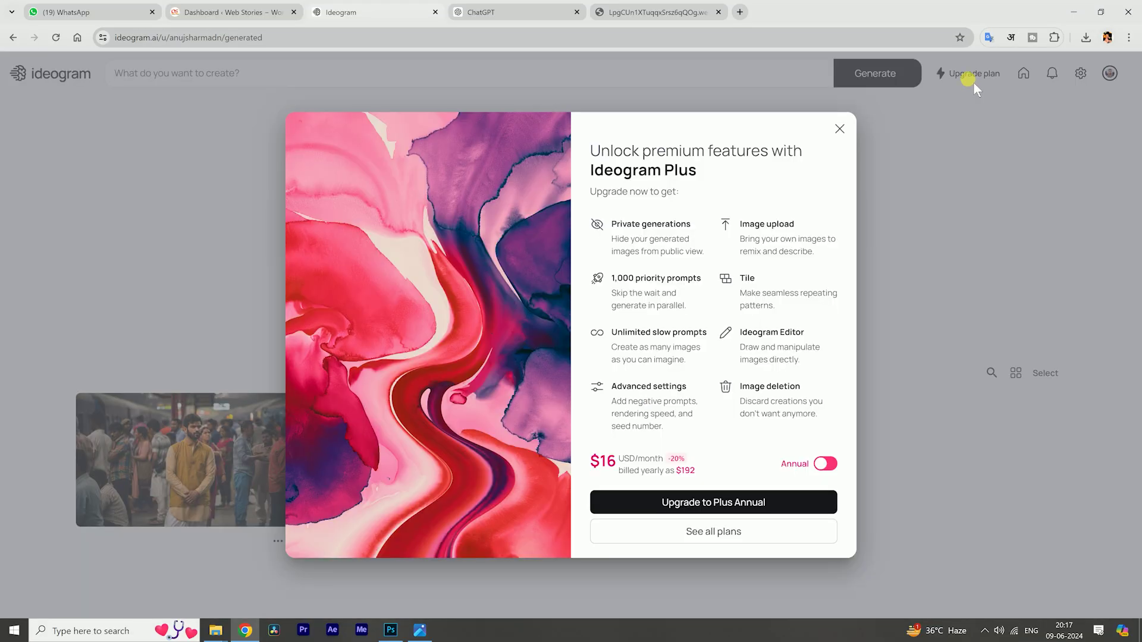
click(741, 532)
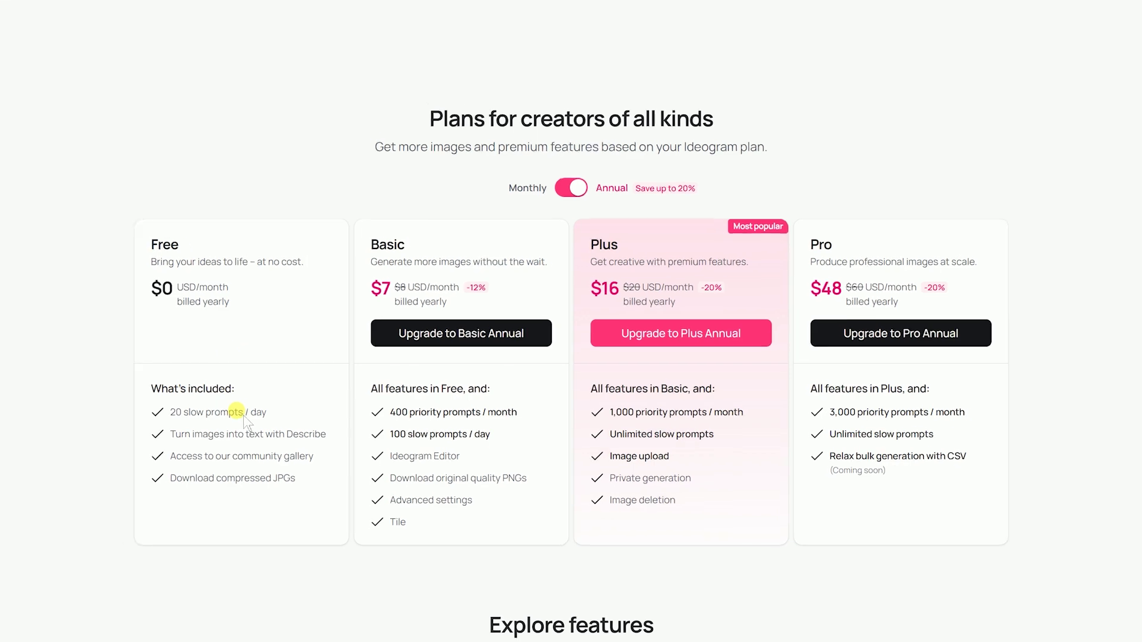
drag(75, 420, 204, 441)
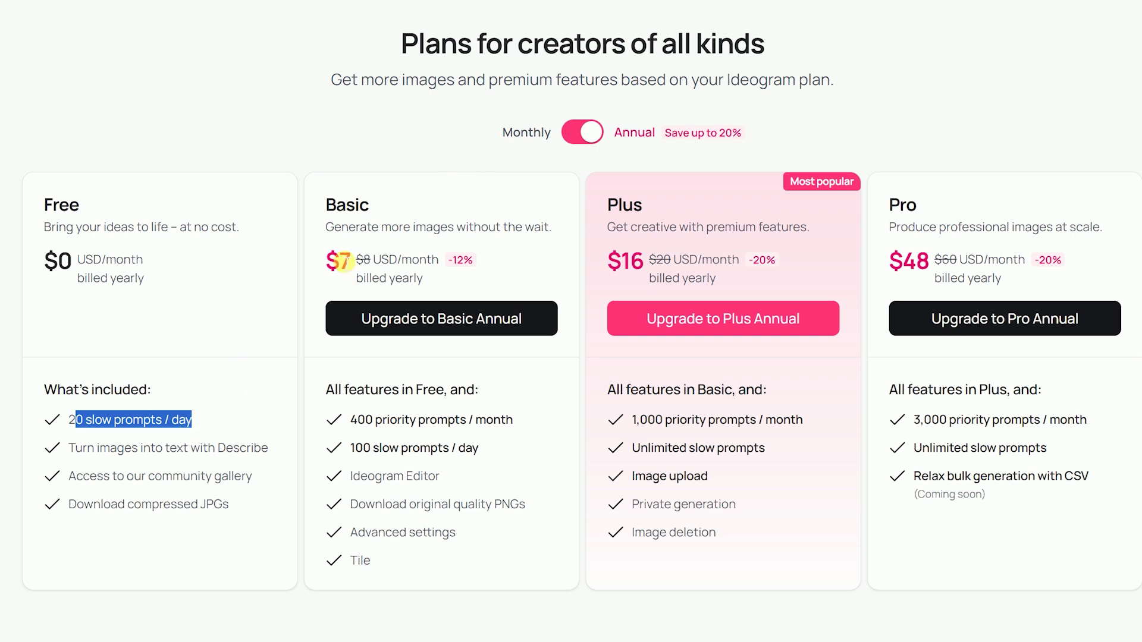
double_click(344, 261)
drag(374, 262, 497, 263)
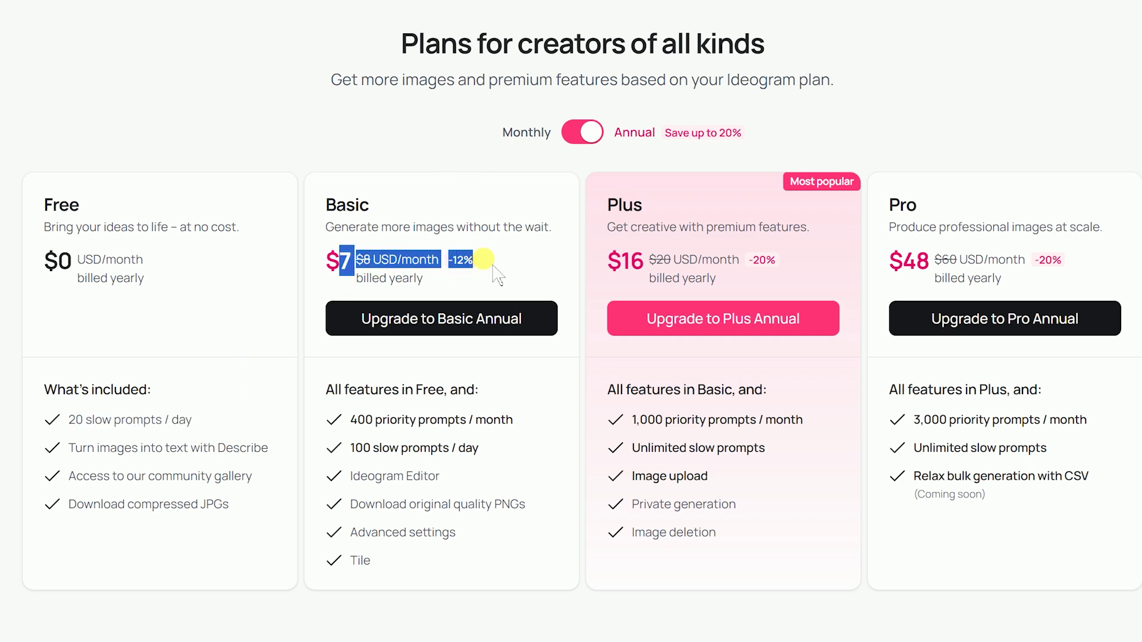
triple_click(386, 418)
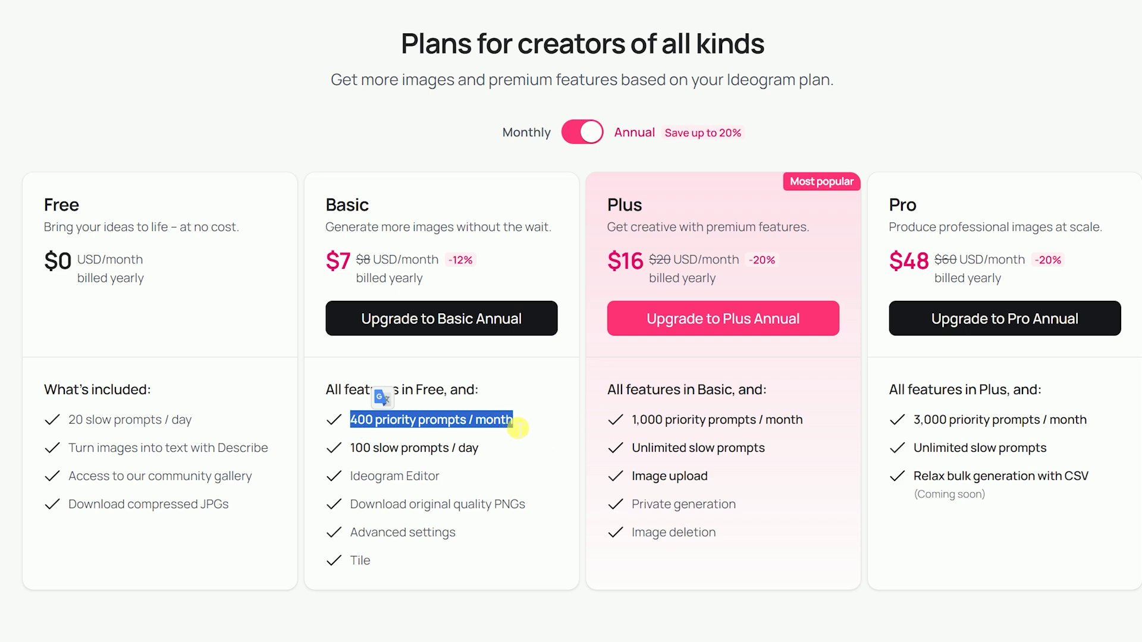
triple_click(399, 454)
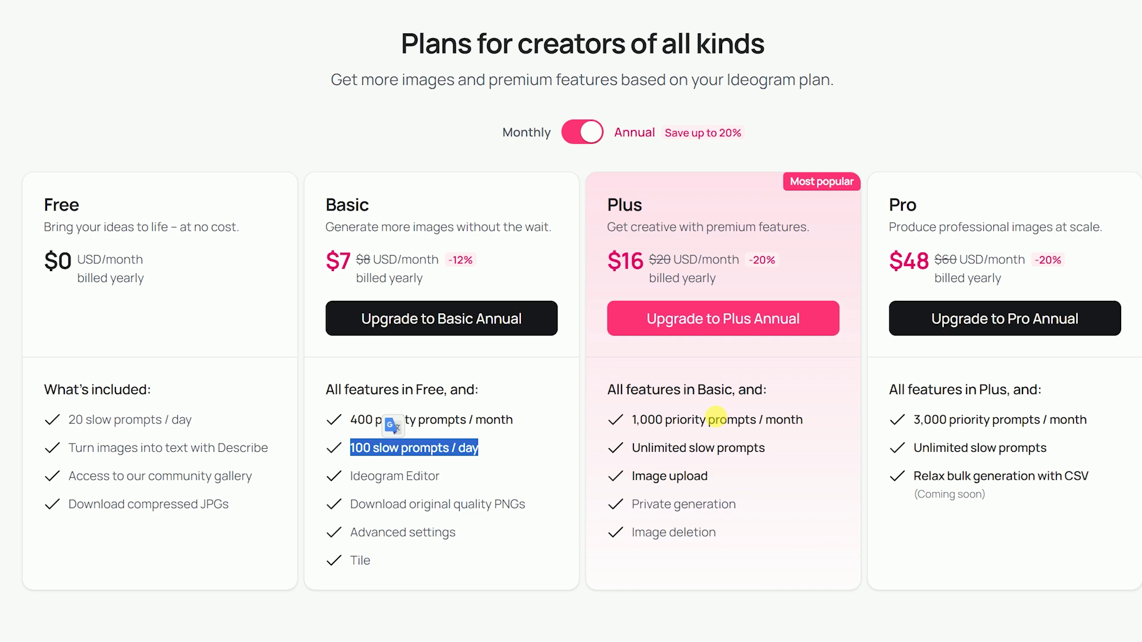
click(991, 497)
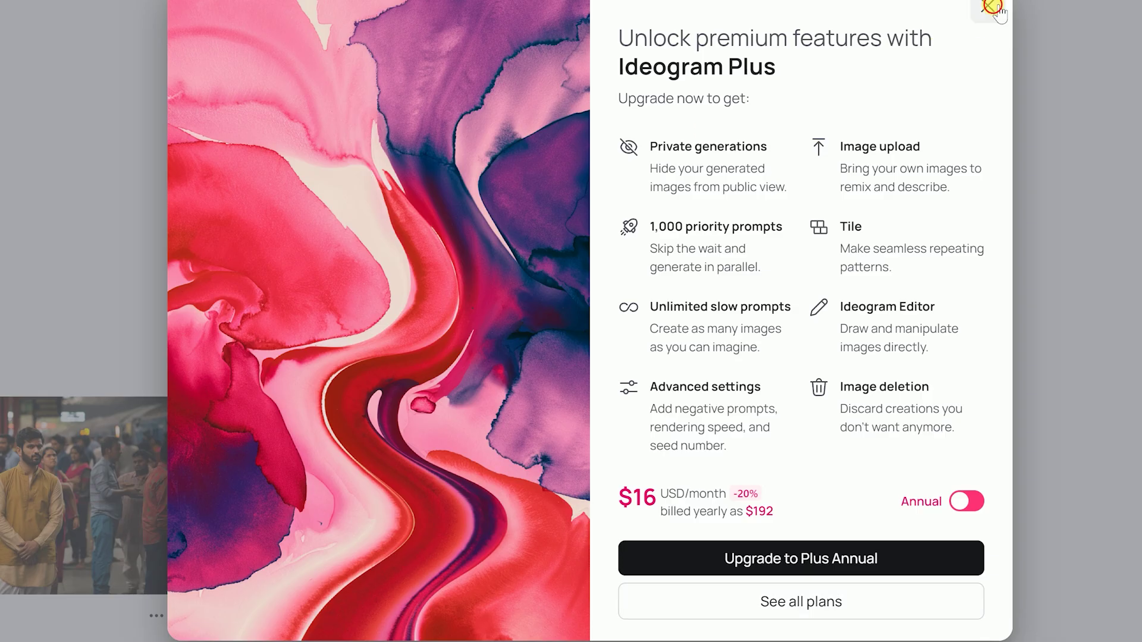
click(987, 7)
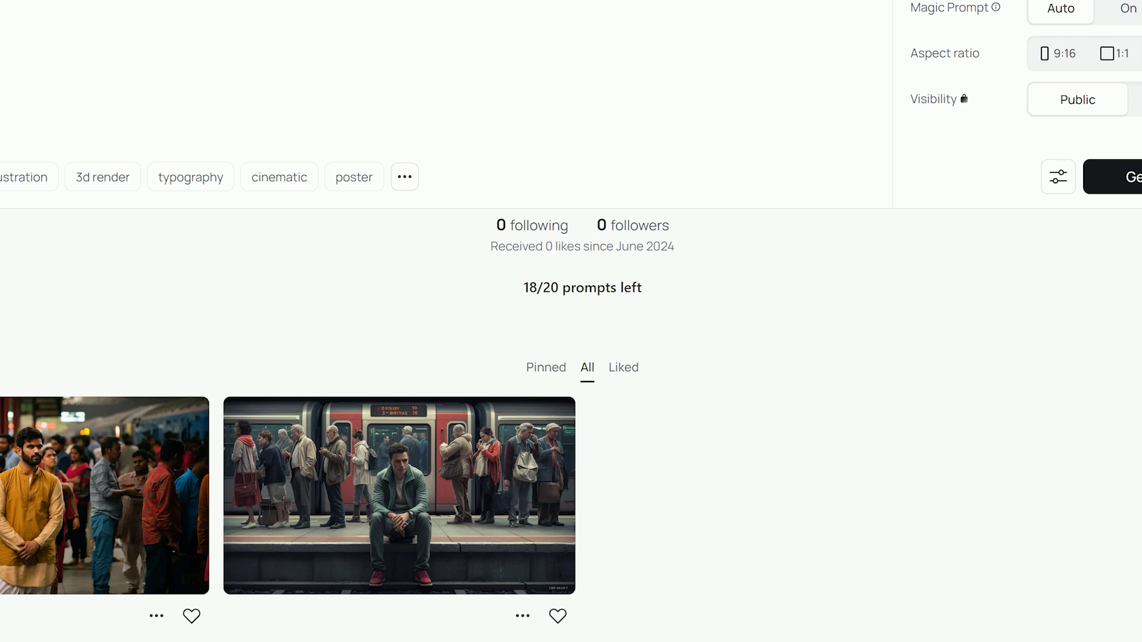